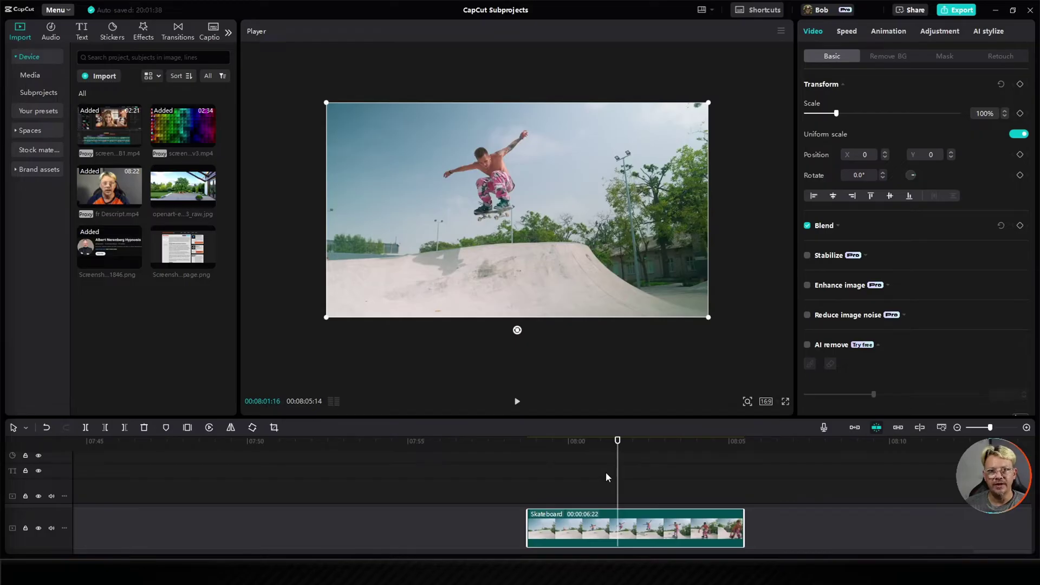
Review the Skateboard clip and insert a 3-second freeze frame at the skater's jump
click(517, 401)
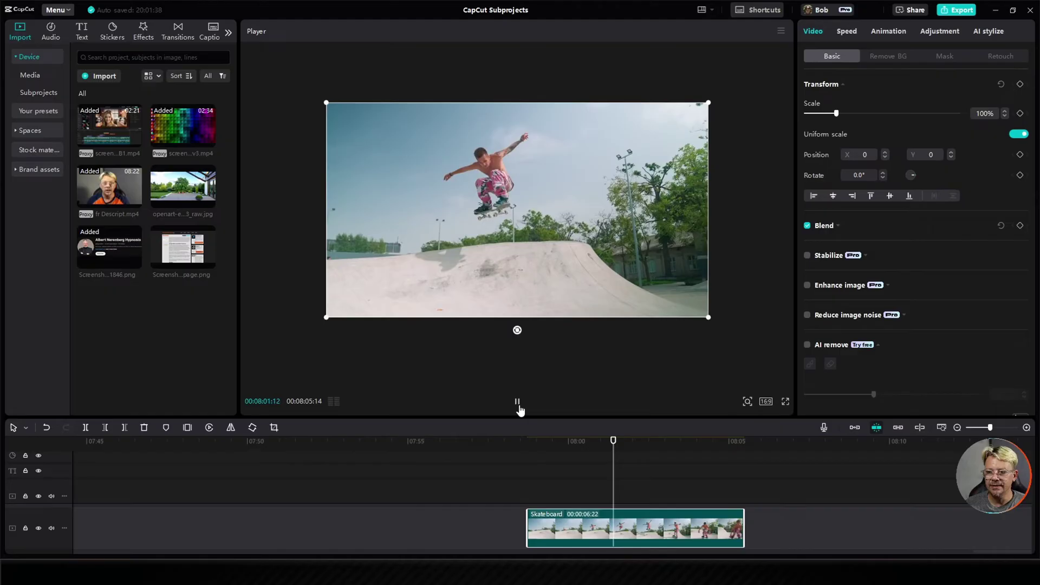
click(517, 401)
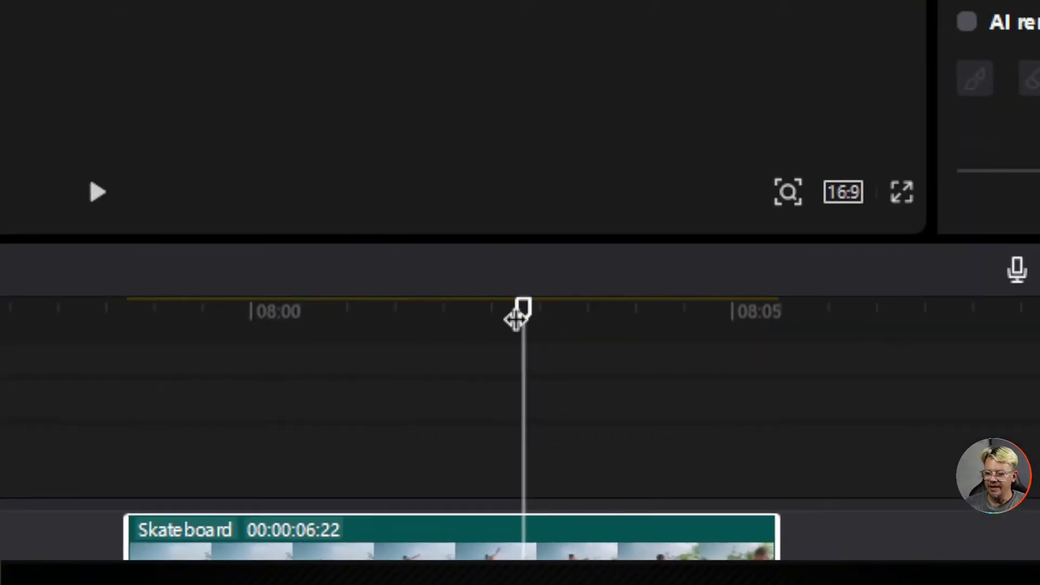
drag(662, 451, 617, 449)
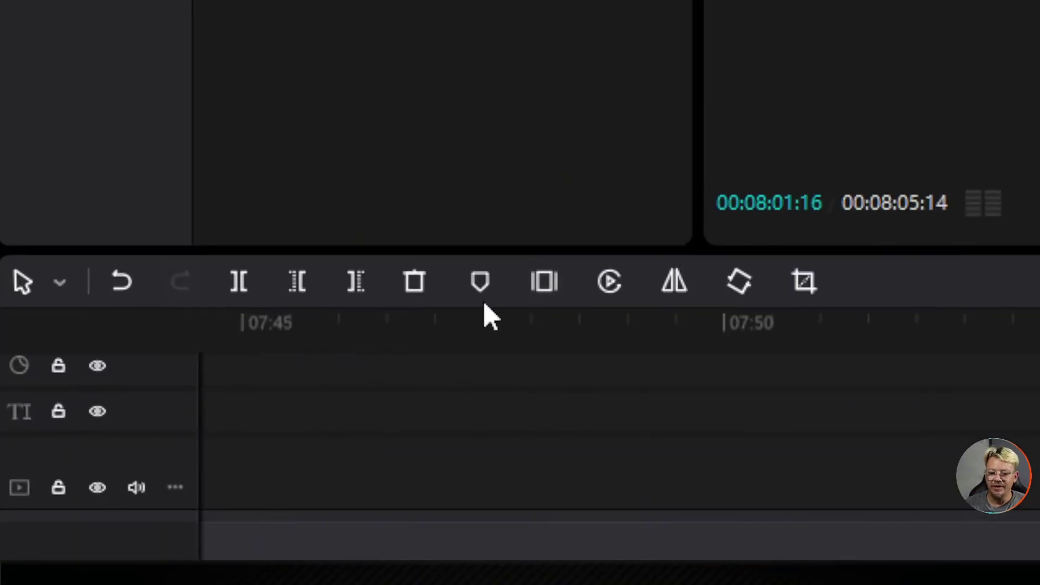
click(544, 282)
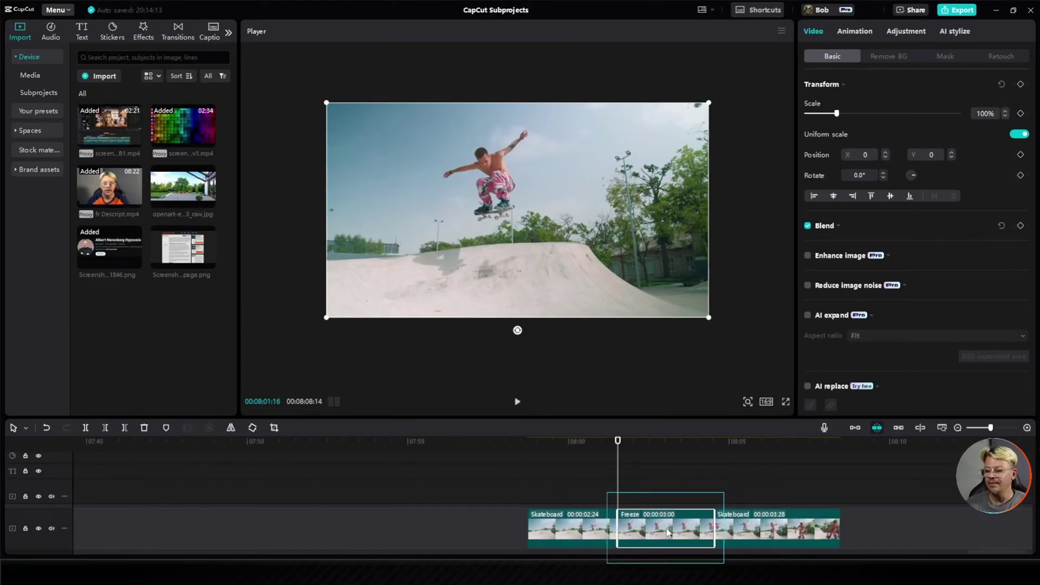
Play back the sequence with the new freeze and reselect the Freeze clip
drag(618, 447, 529, 475)
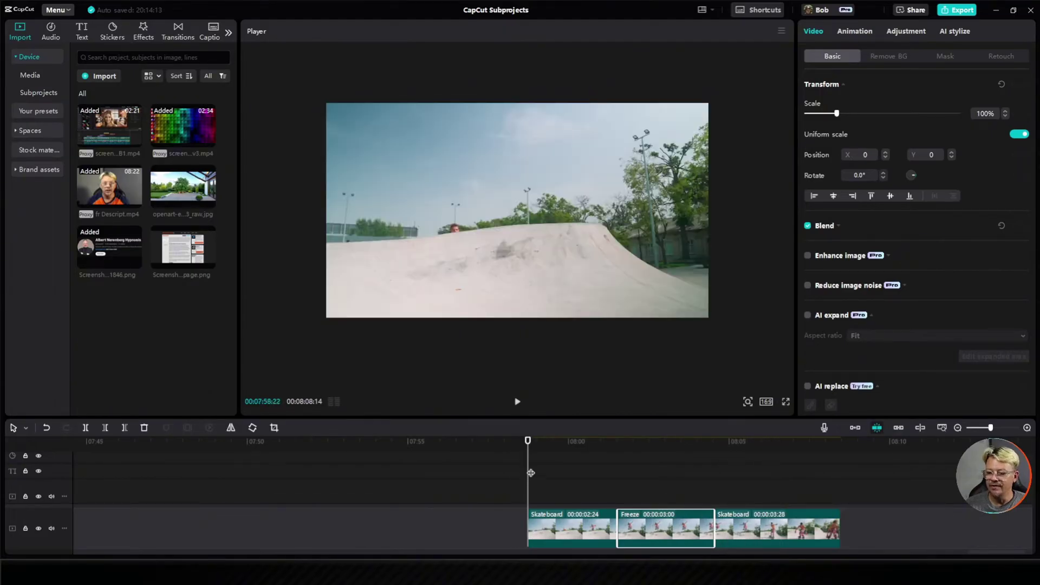
click(517, 403)
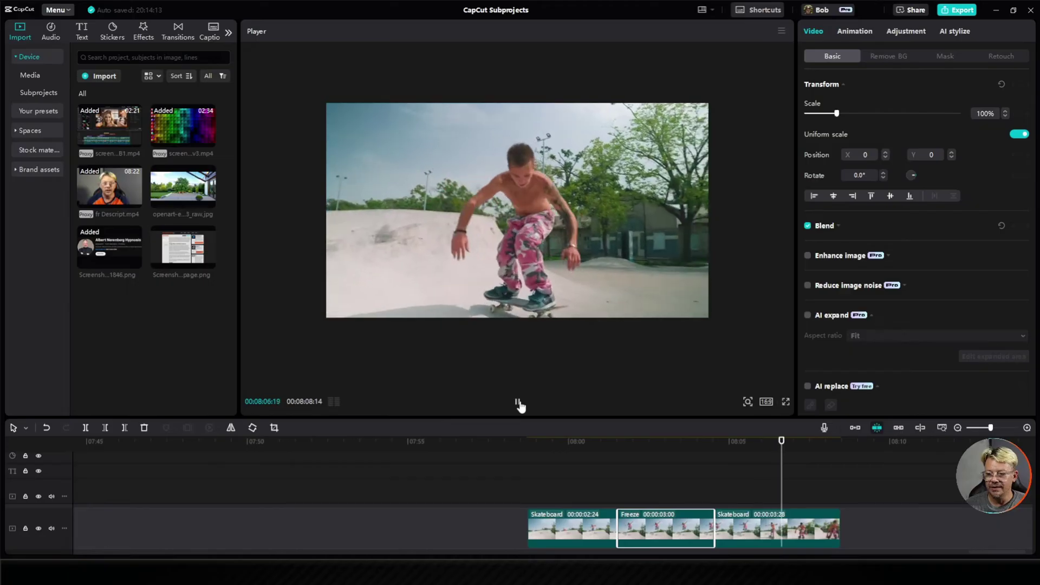
click(518, 403)
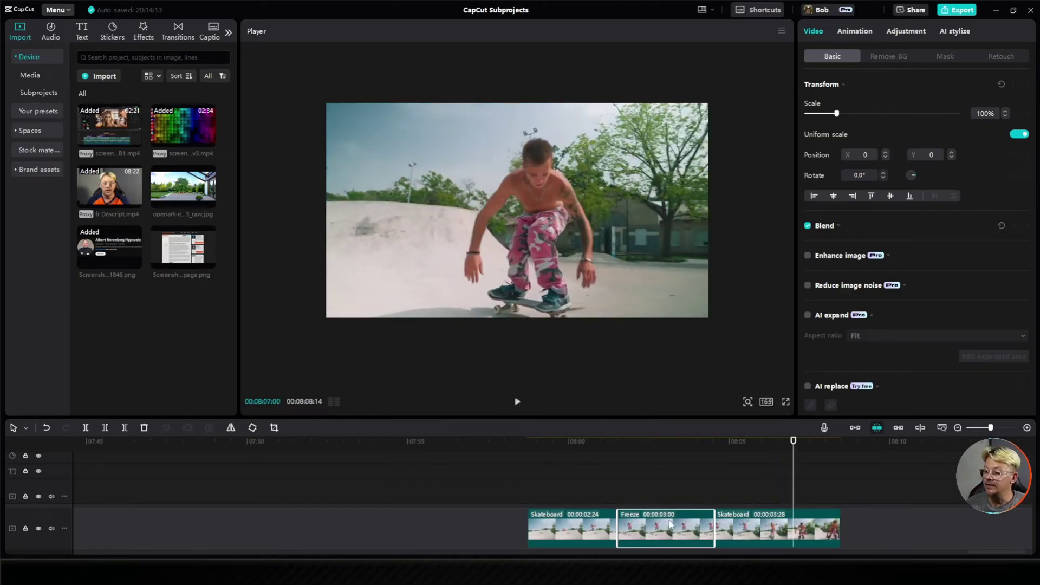
click(669, 487)
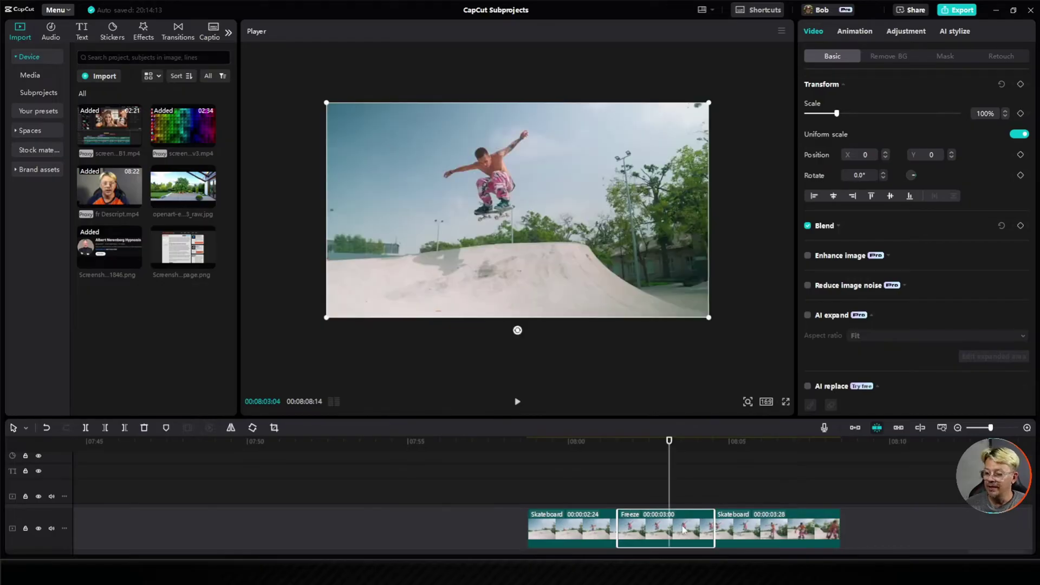
Shorten the Freeze clip, pull the second Skateboard piece left to close the gap, and play from 08:00
drag(707, 525, 631, 523)
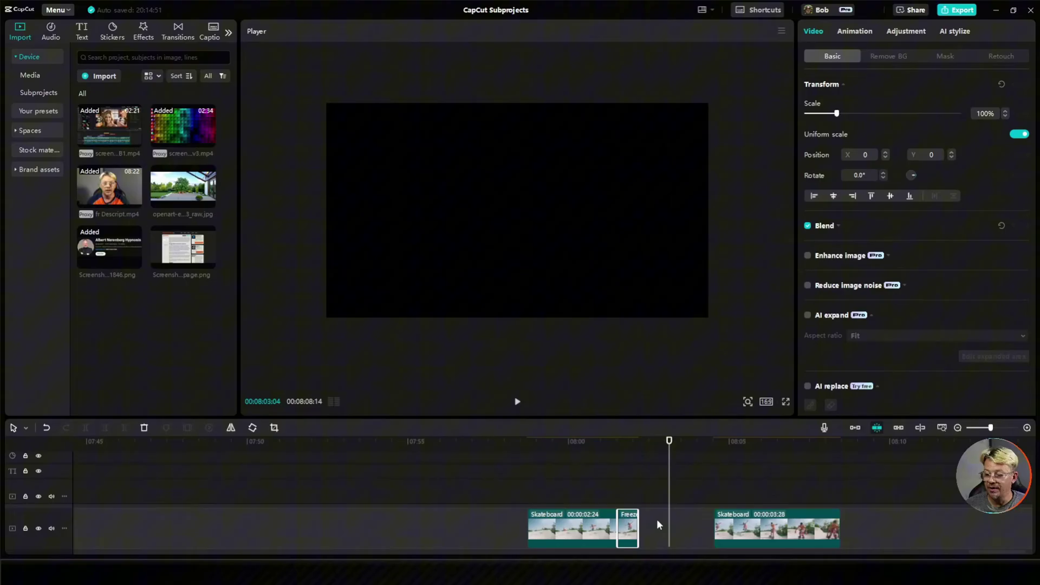
drag(724, 528, 647, 528)
click(590, 454)
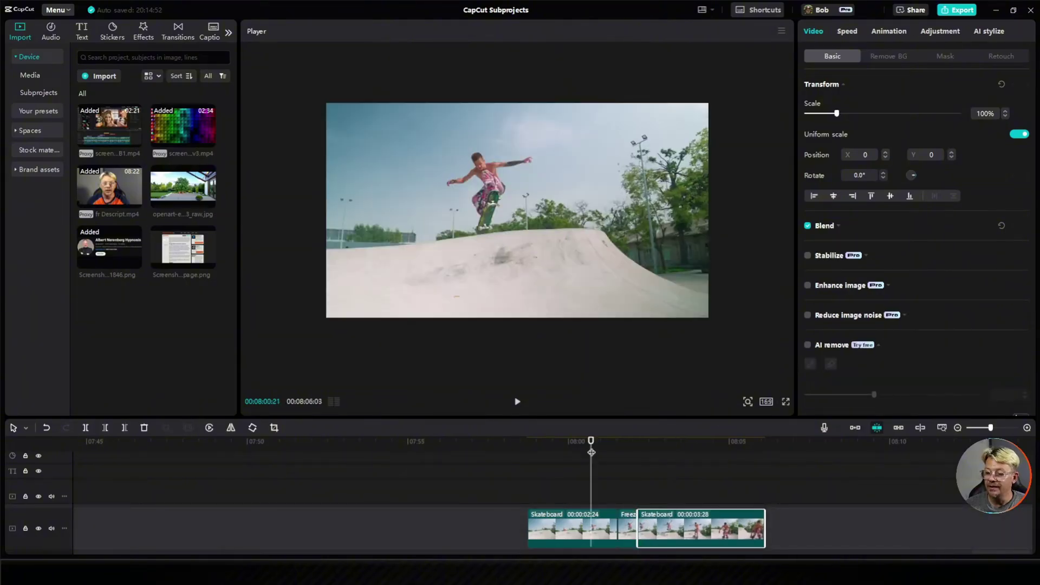
key(space)
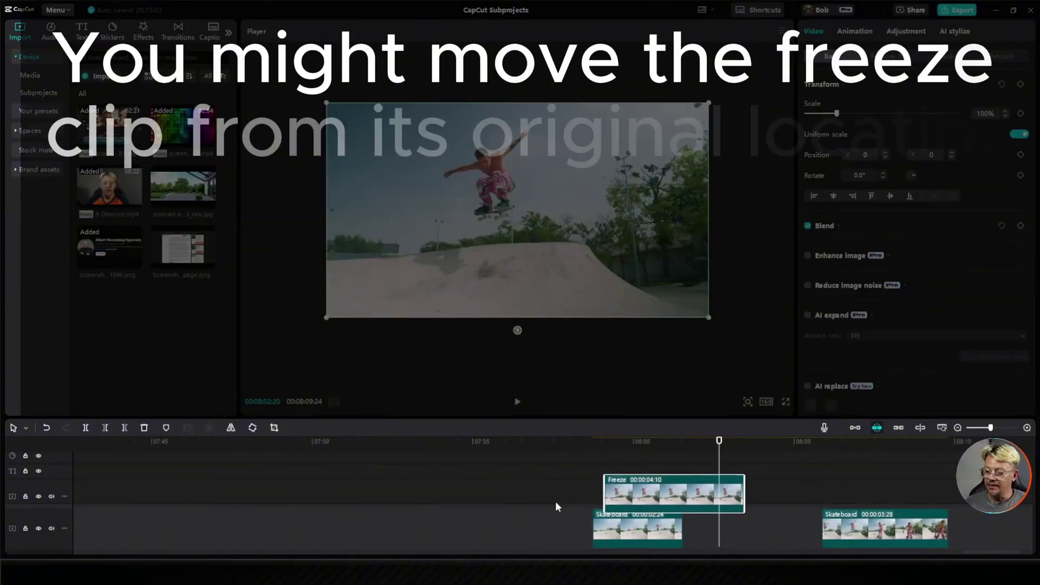
Try moving the Freeze clip and deleting the last Skateboard clip, then undo to restore the 4:10 freeze order
drag(616, 507, 400, 541)
mouse_move(888, 528)
mouse_down()
mouse_move(747, 533)
mouse_move(877, 530)
mouse_up()
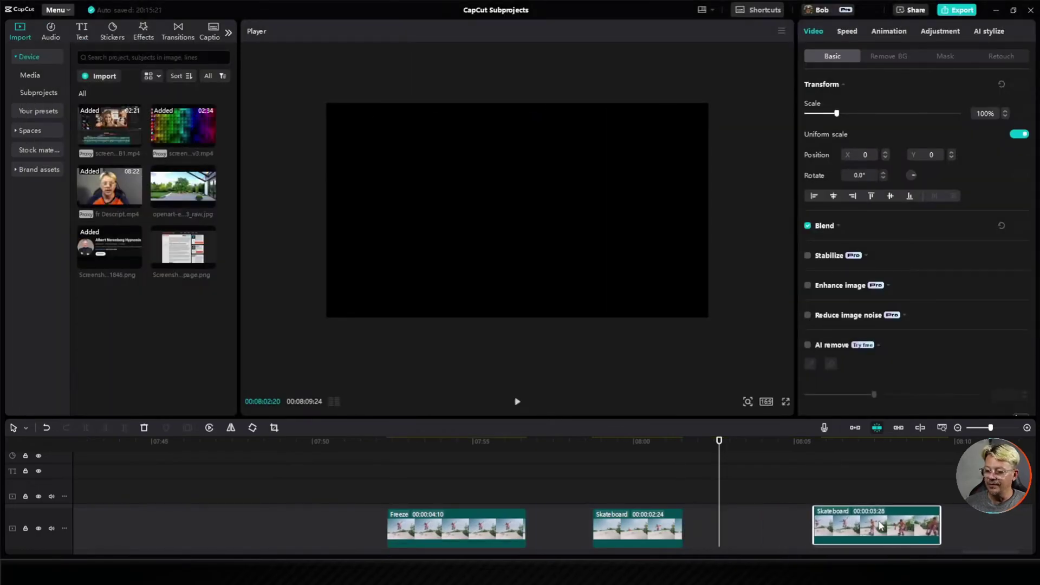
key(Delete)
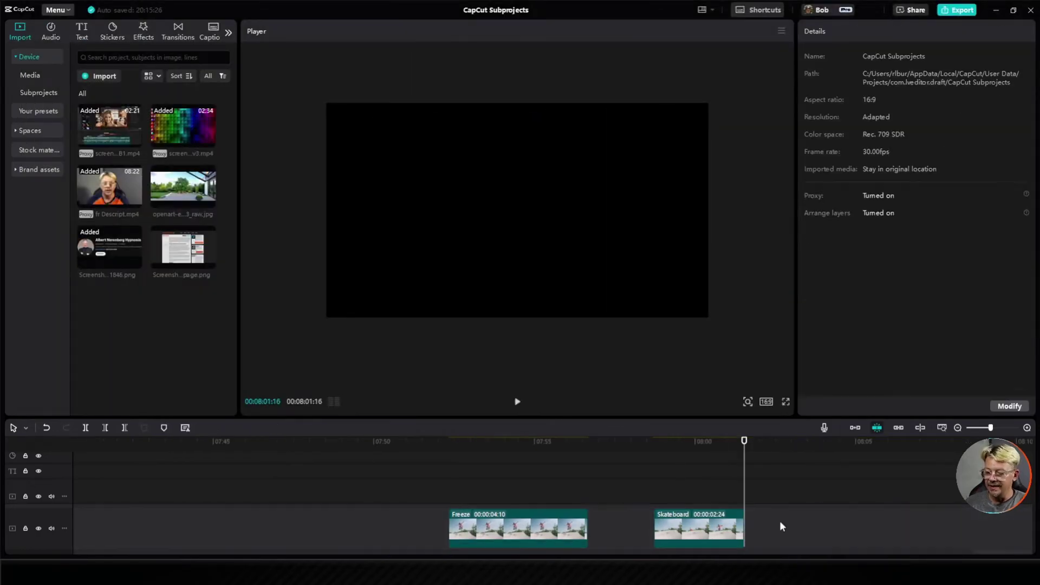
drag(682, 528, 809, 527)
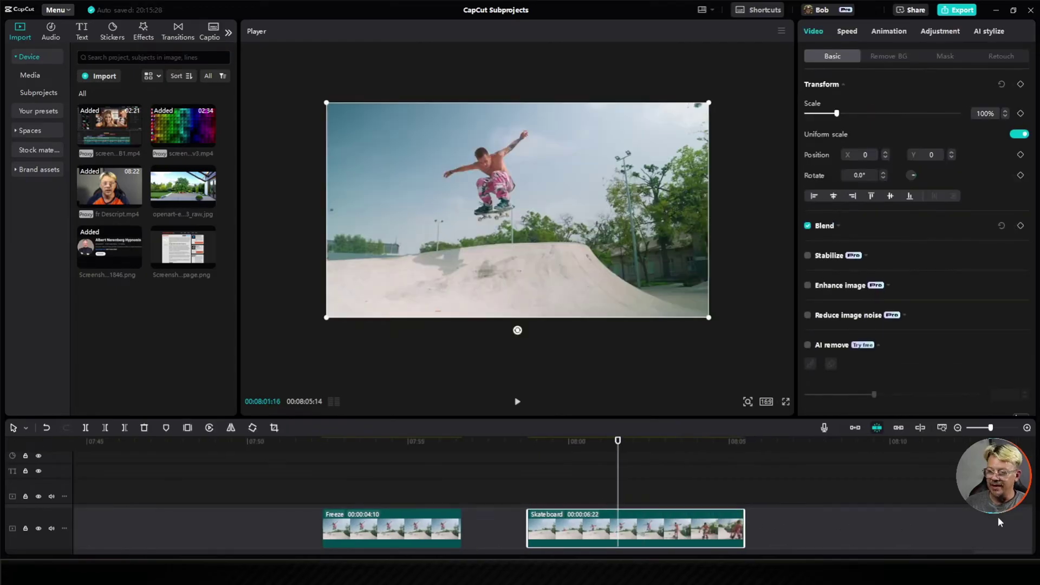
key(ctrl+z)
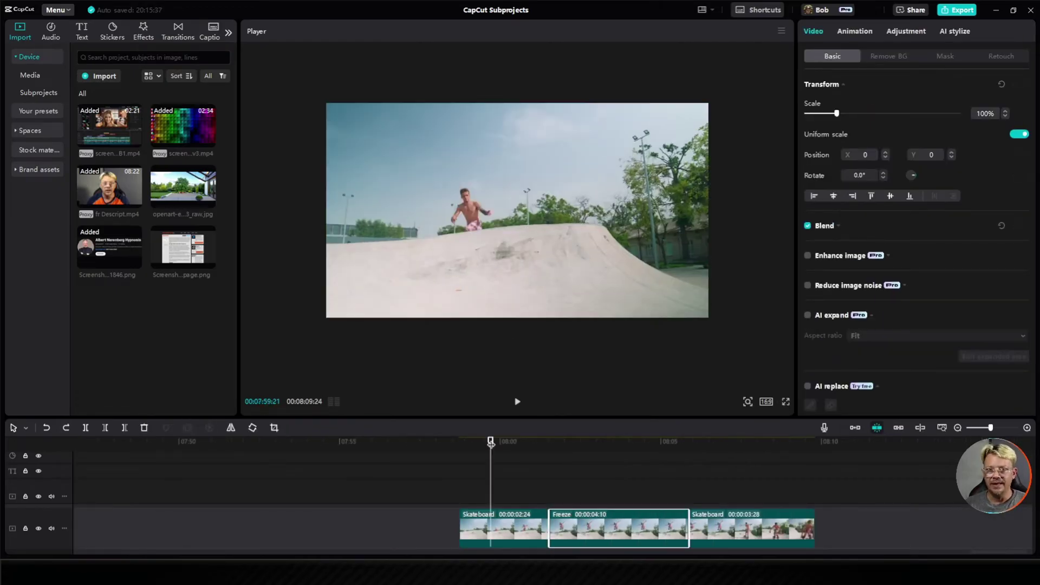
drag(490, 441, 579, 447)
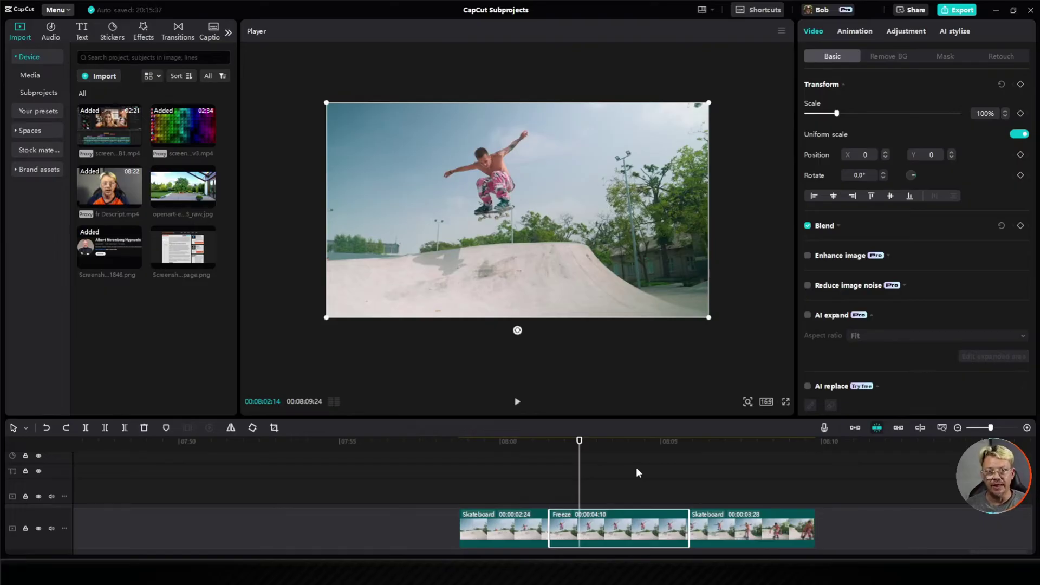
Scrub to about 00:56:00 and inspect the screen recording clip and the following Freeze clip
scroll(635, 467, down, 2)
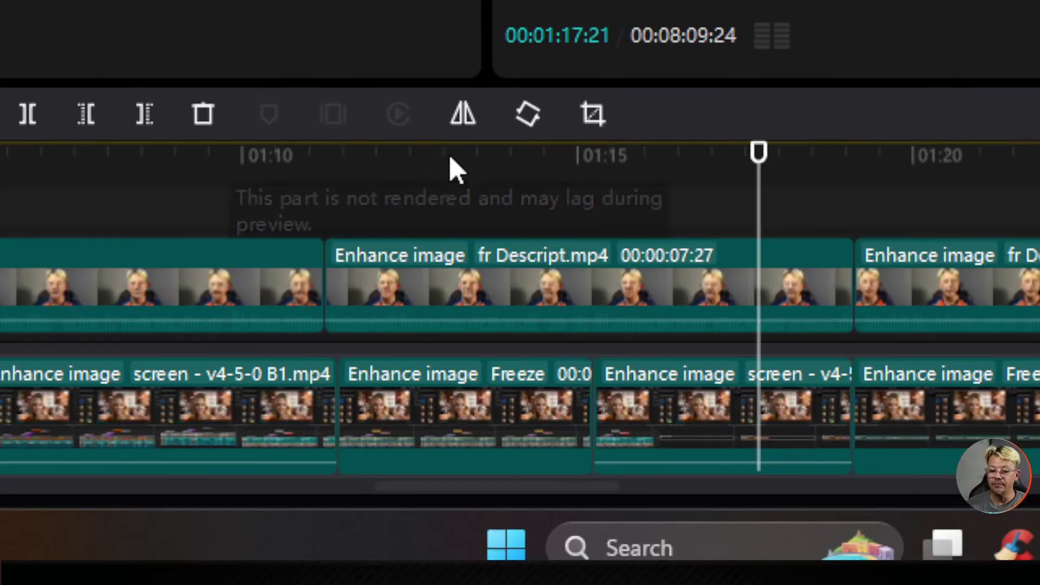
click(444, 179)
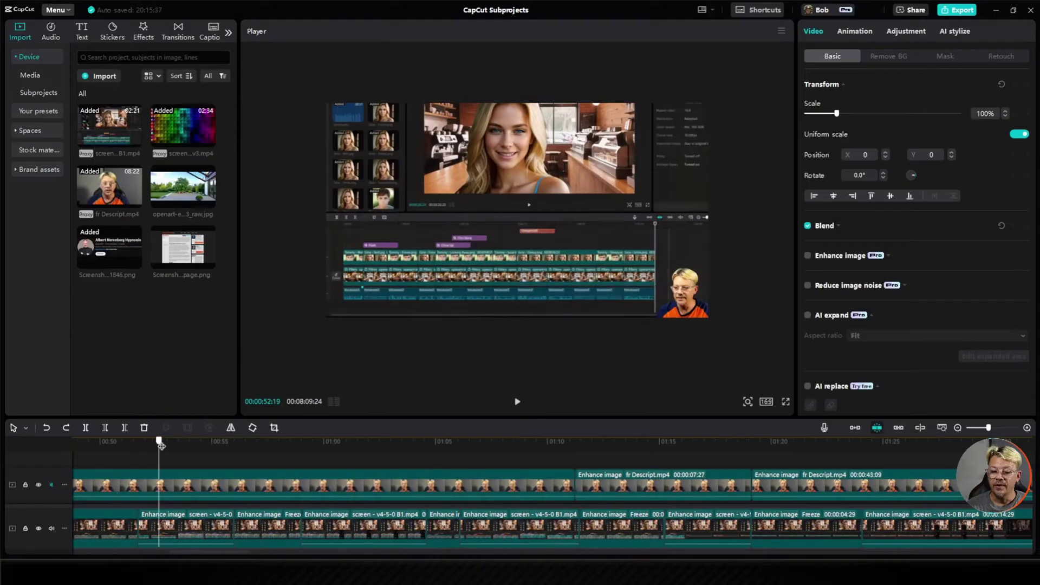
drag(157, 451, 233, 459)
click(215, 522)
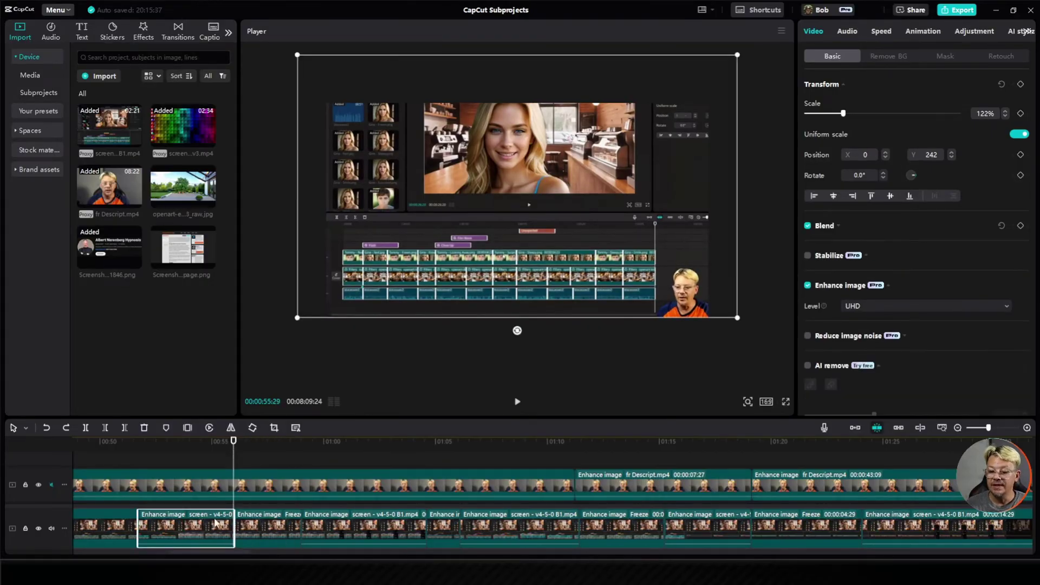
click(234, 445)
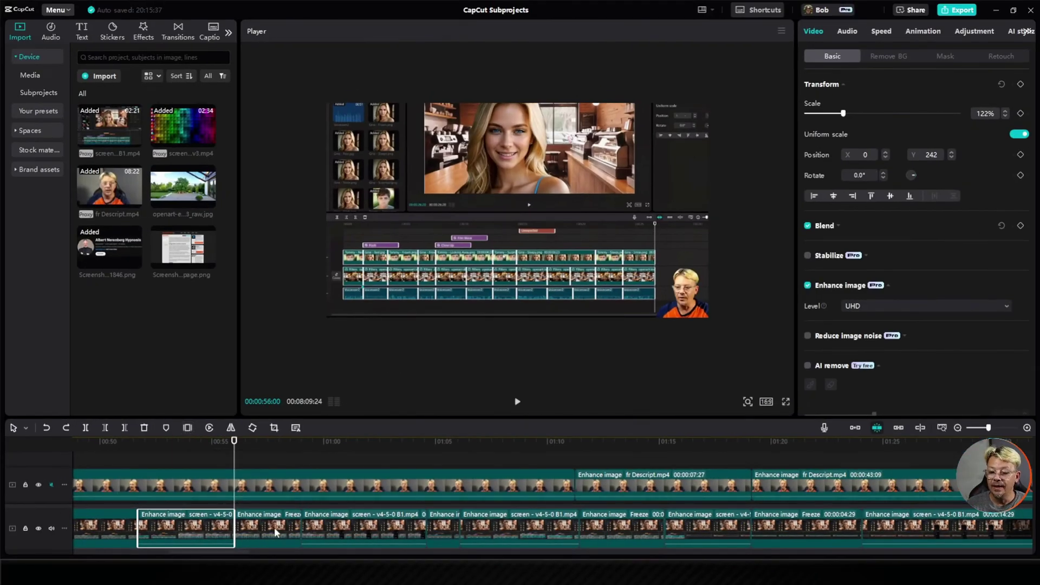
click(707, 553)
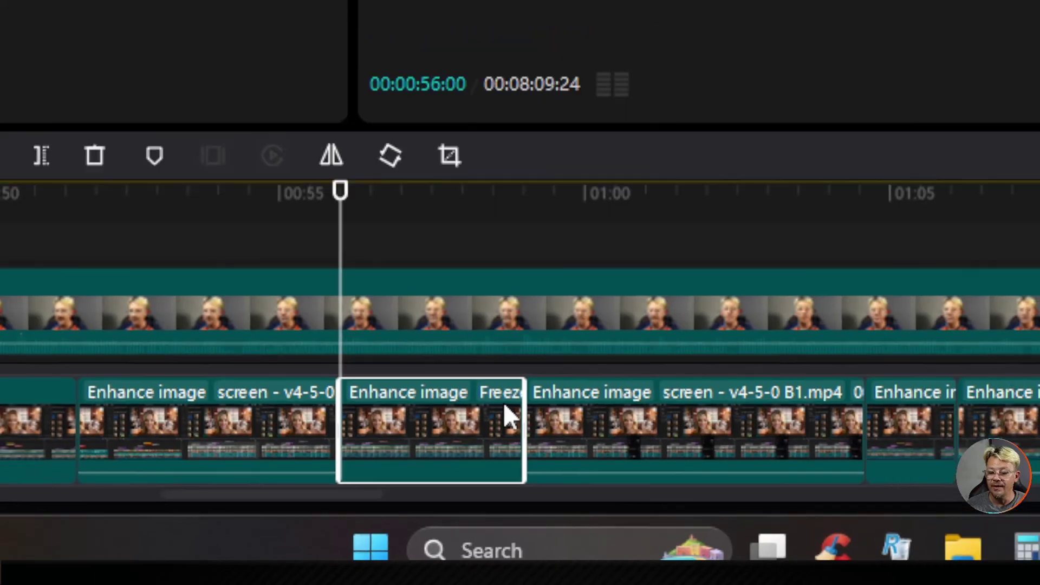
Preview past 01:00 and check the short clip, screen - v4-5-0 B1.mp4, and the next Freeze clip
click(326, 446)
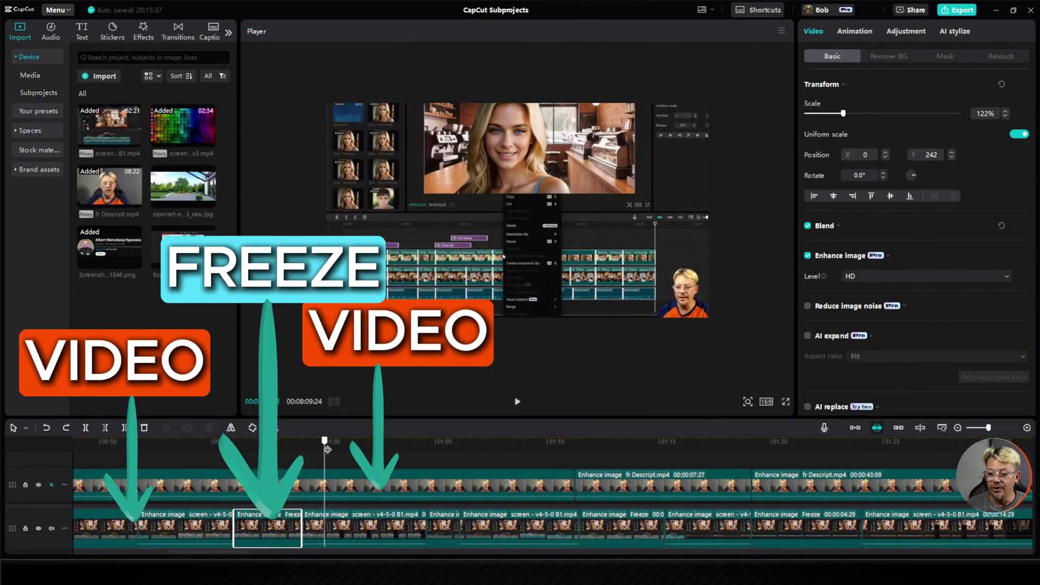
drag(305, 446, 437, 450)
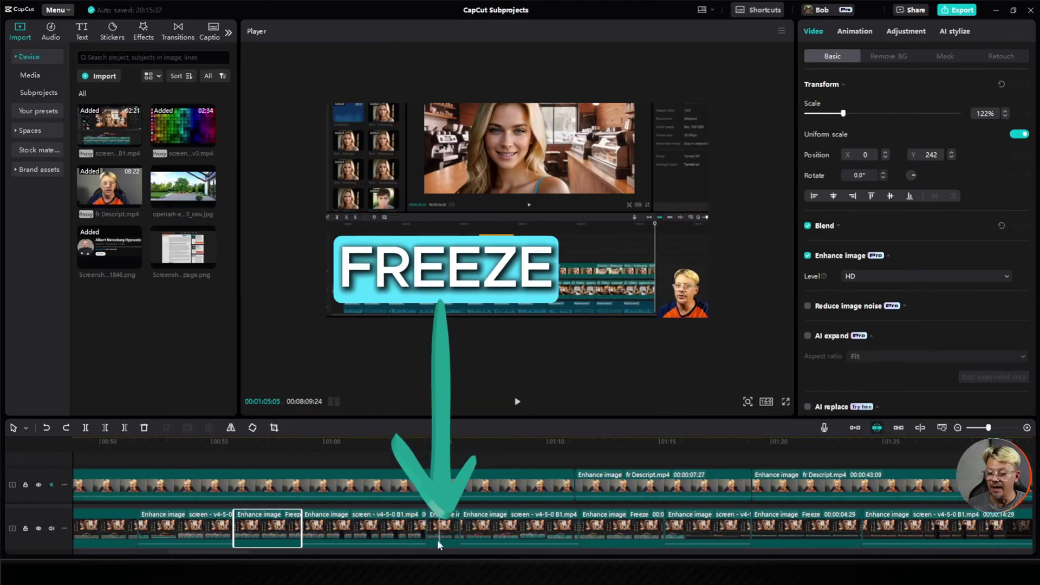
click(438, 544)
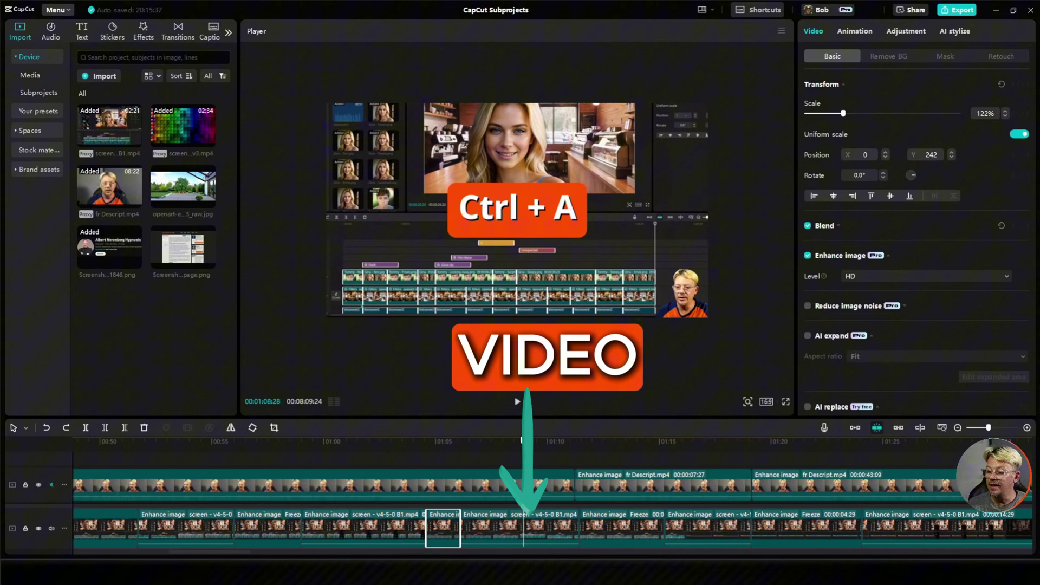
click(552, 523)
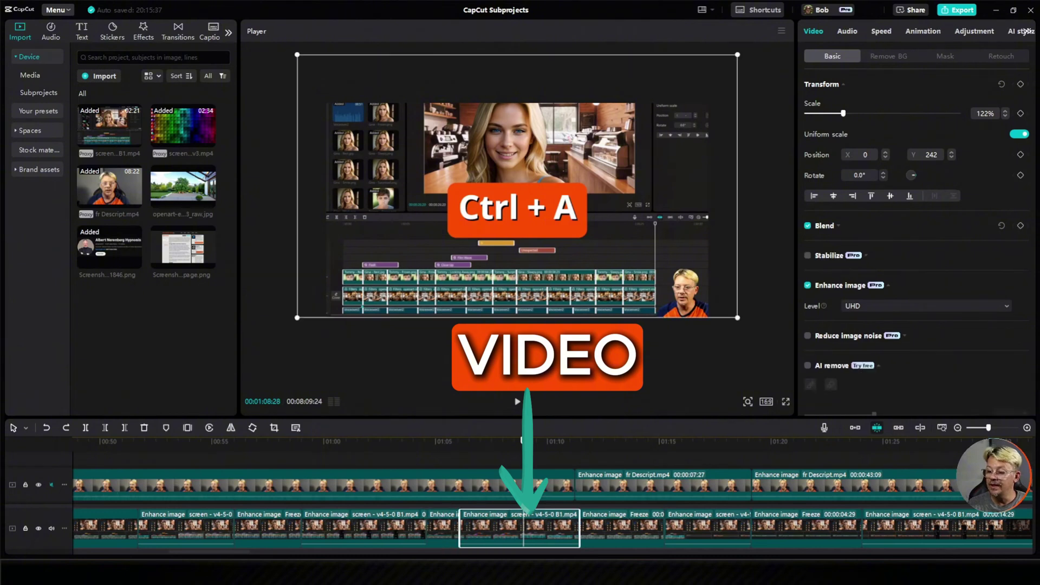
click(630, 529)
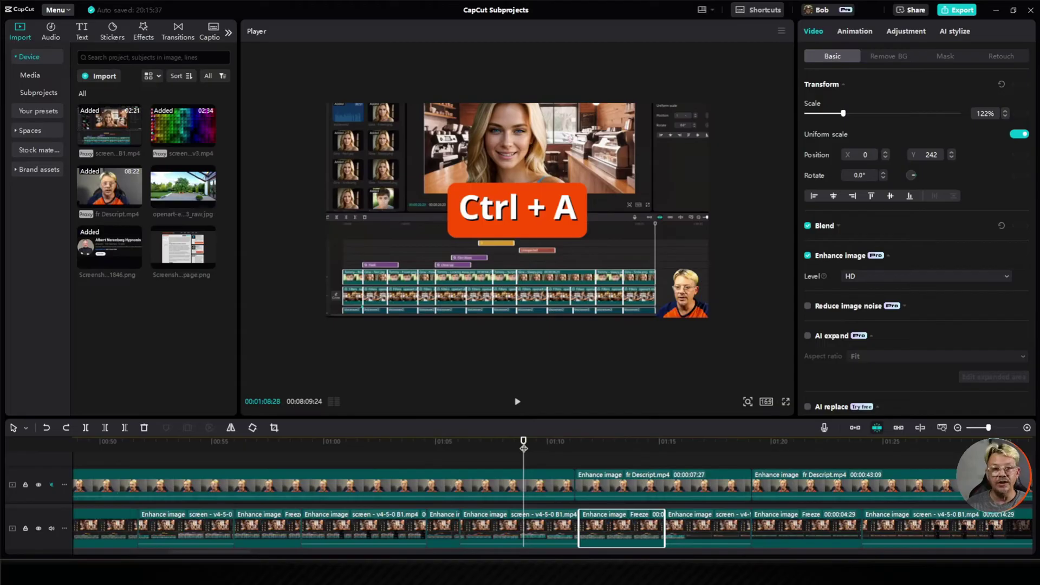
drag(523, 447, 605, 459)
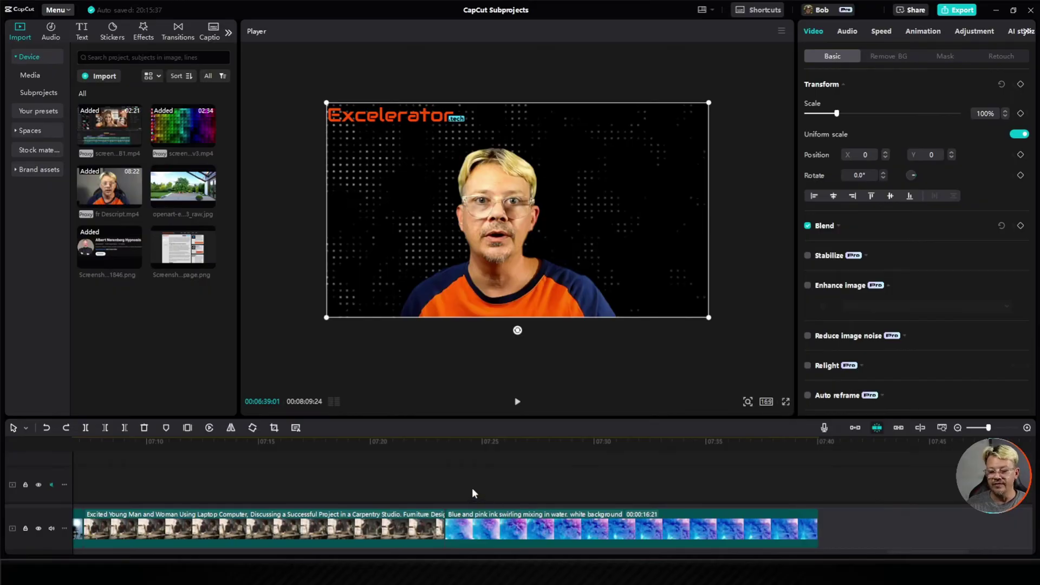
Insert a 3-second freeze frame into the carpentry clip at 07:23:09
click(410, 451)
click(403, 523)
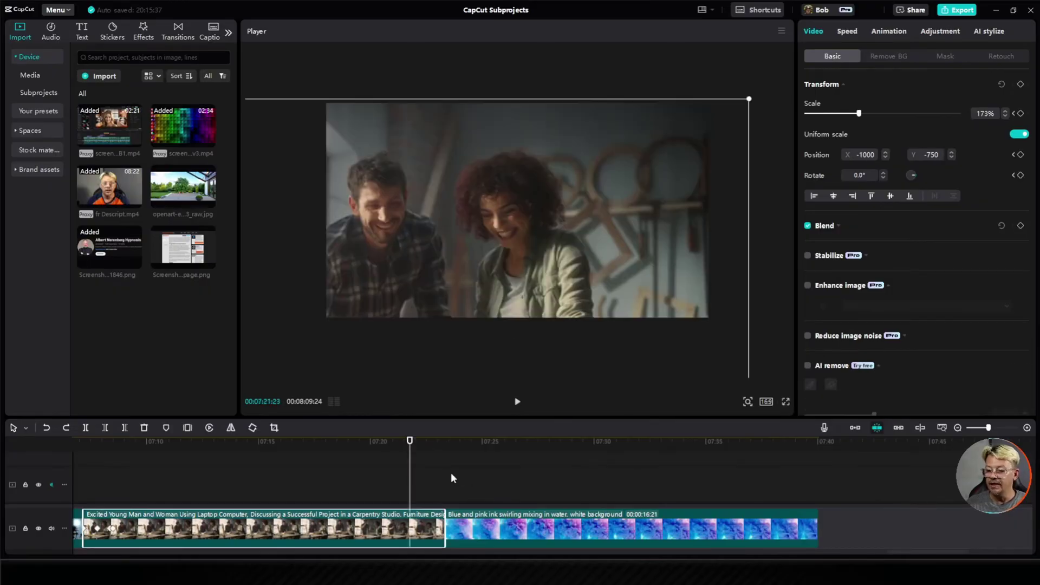
drag(412, 449, 443, 441)
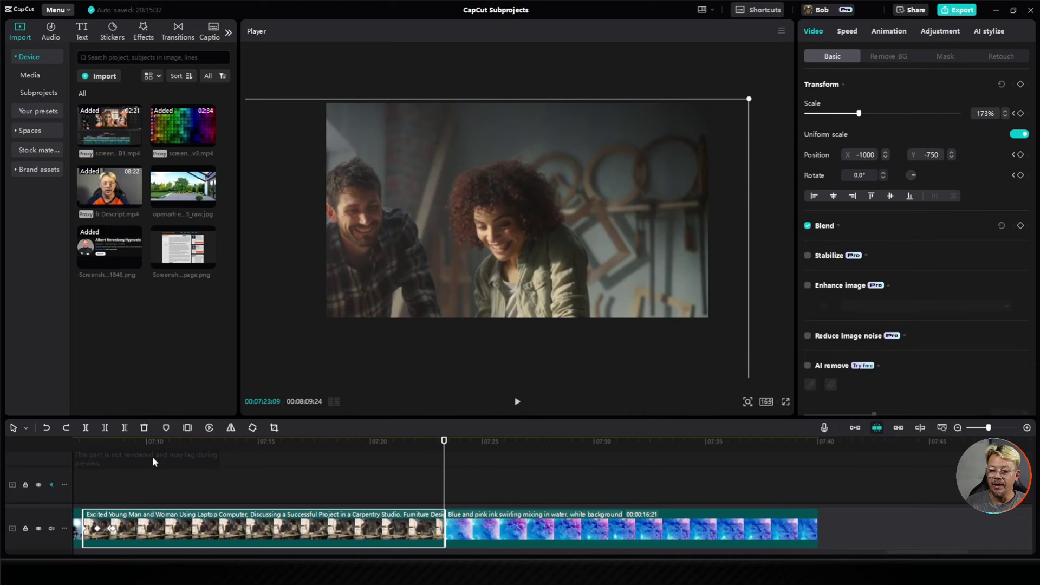
click(188, 428)
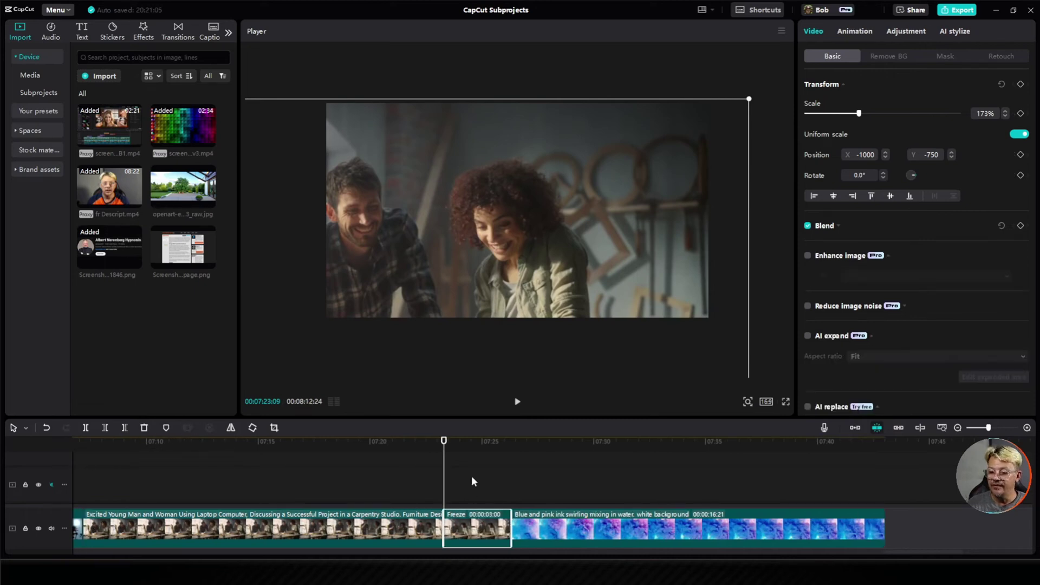
mouse_move(444, 440)
mouse_down()
mouse_move(419, 454)
mouse_move(443, 451)
mouse_up()
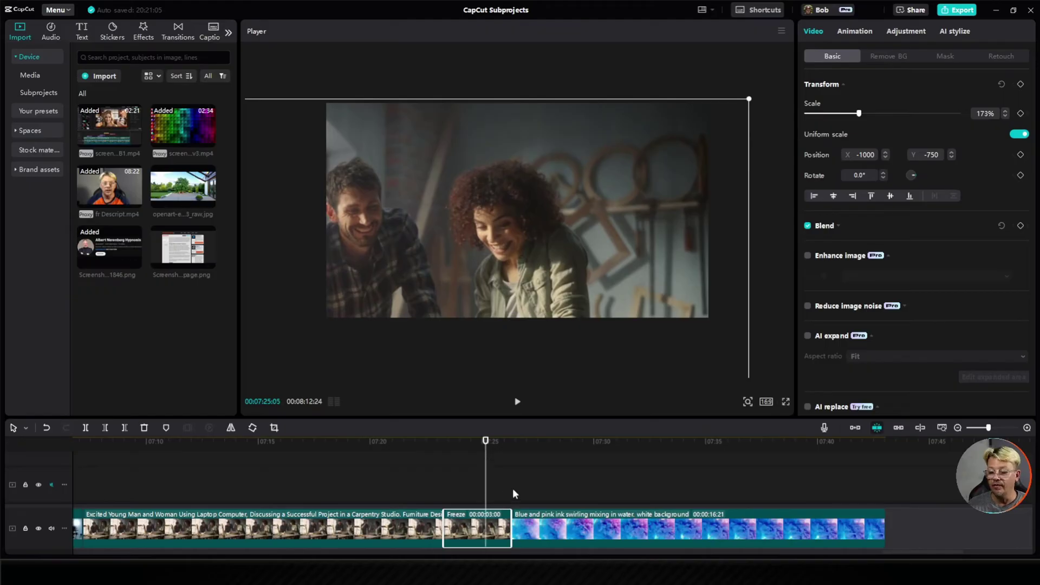
Zoom the timeline in and move to where the blue ink clip begins
scroll(490, 515, up, 3)
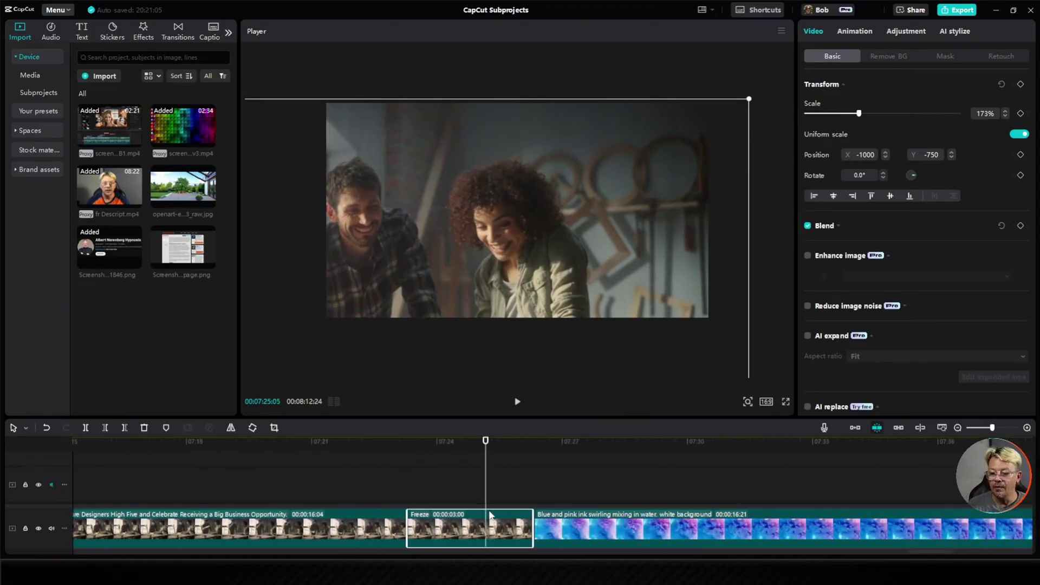
scroll(490, 515, up, 5)
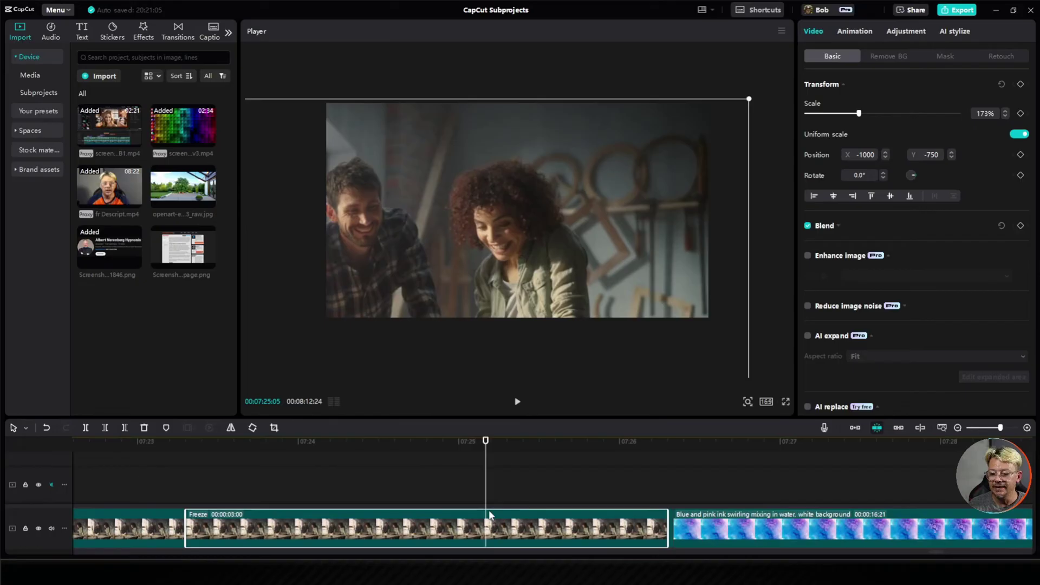
scroll(489, 515, up, 2)
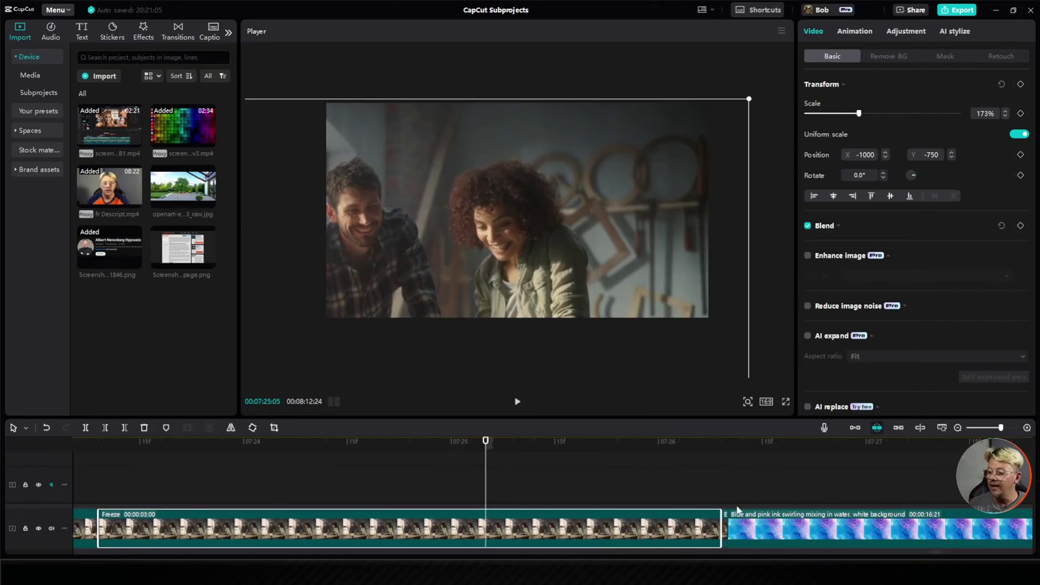
scroll(737, 504, up, 1)
click(784, 444)
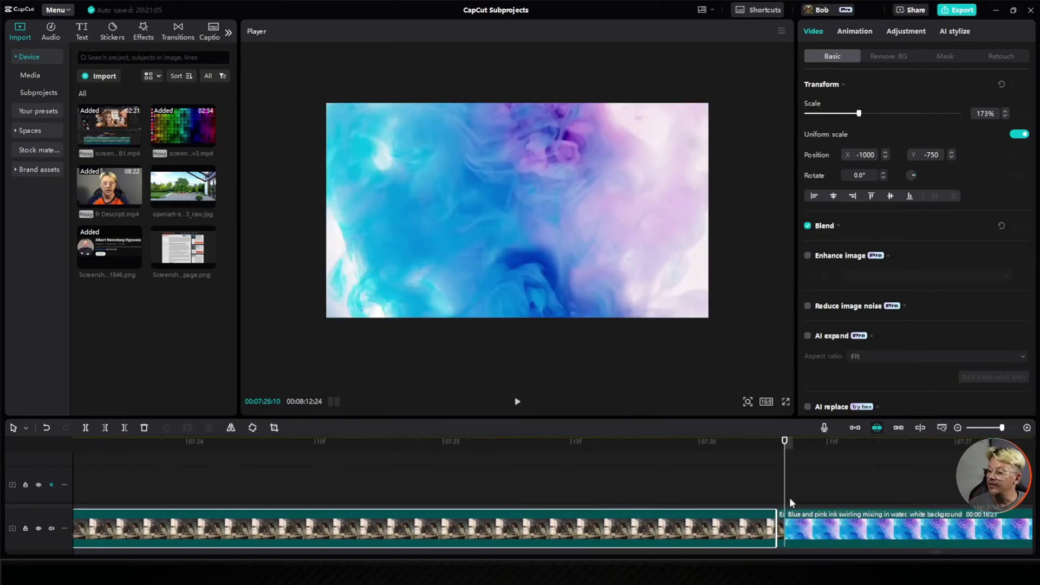
Locate the leftover one-frame carpentry sliver after the freeze, then deselect at 07:25:02
scroll(786, 503, up, 1)
scroll(786, 502, up, 1)
click(699, 523)
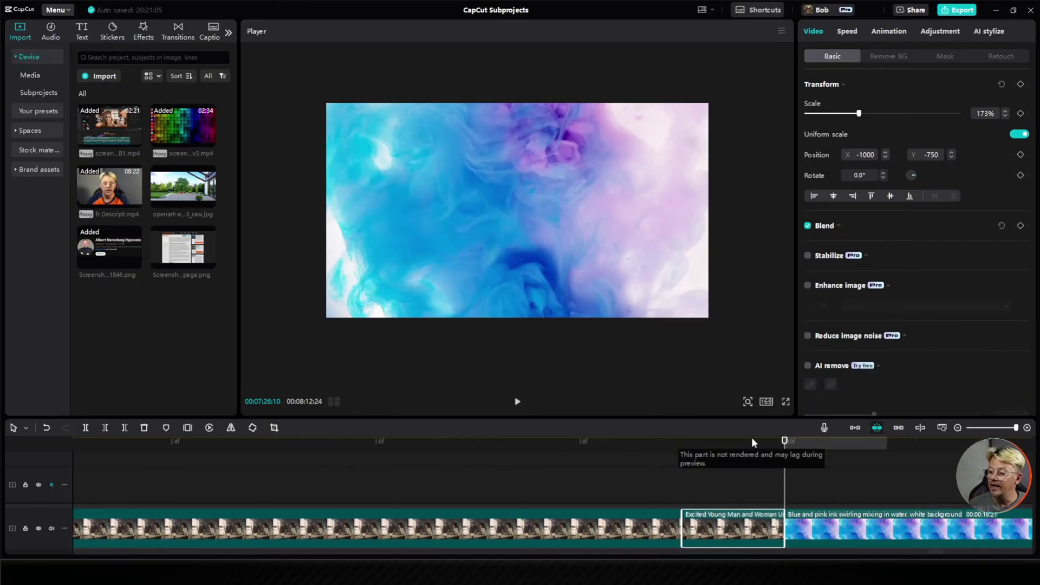
key(Left)
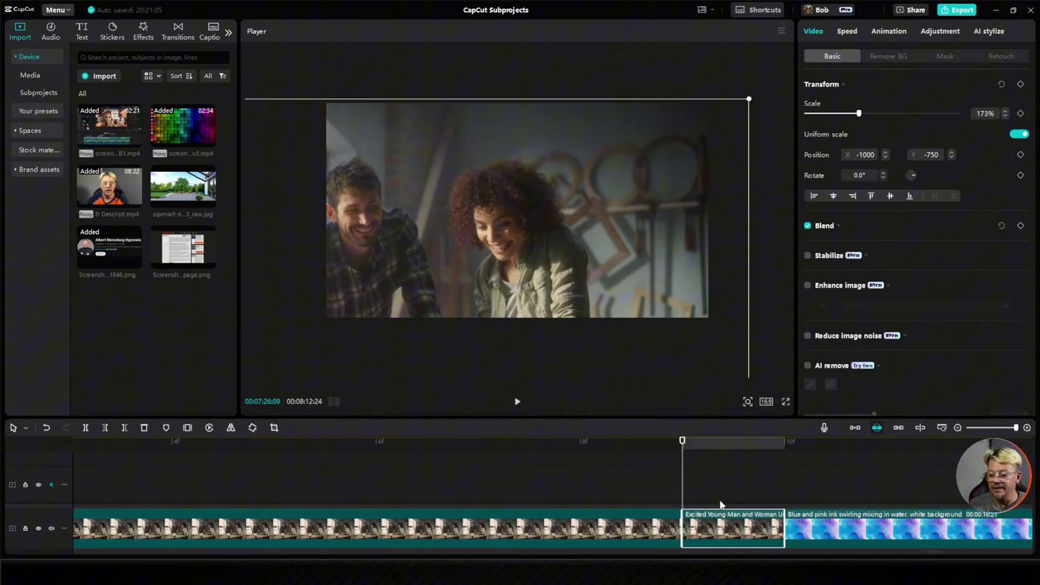
scroll(718, 498, down, 5)
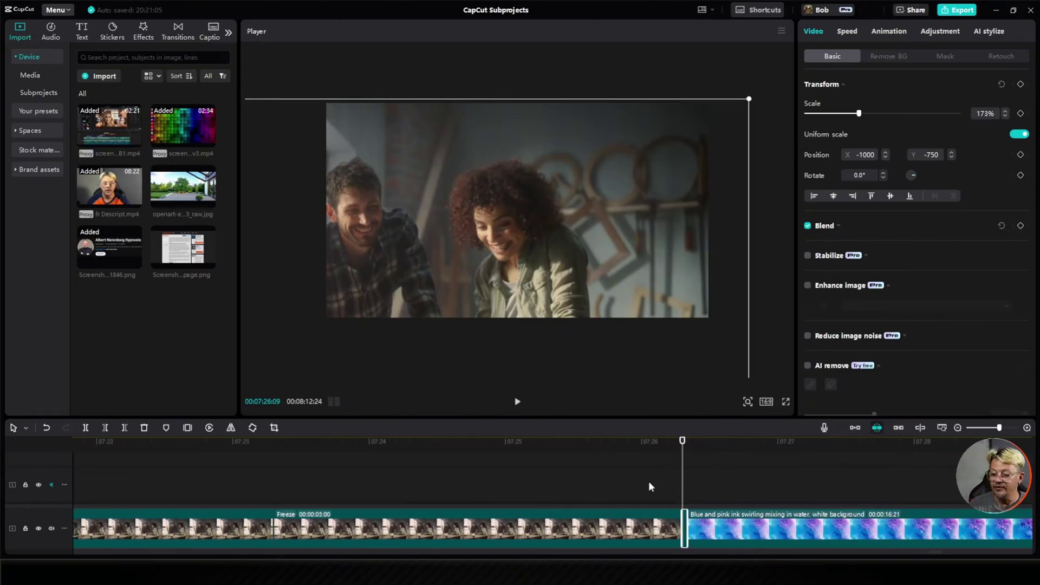
scroll(649, 483, down, 2)
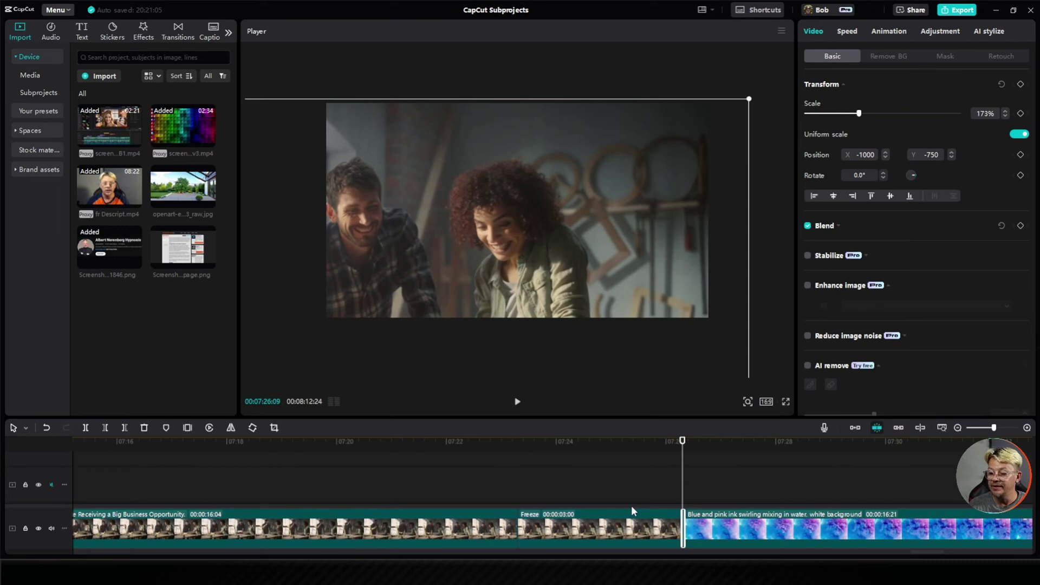
click(614, 481)
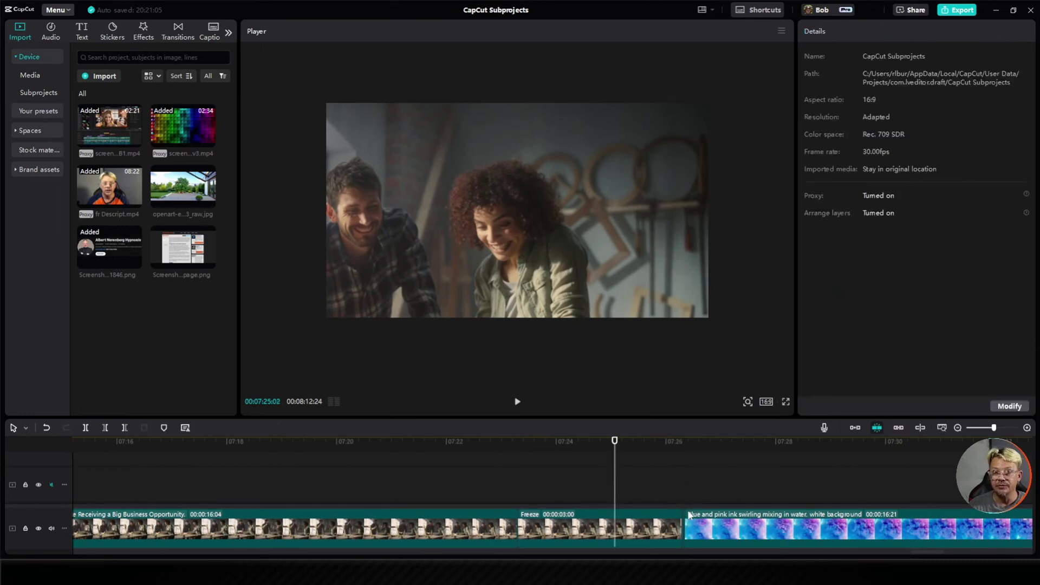
scroll(746, 524, right, 5)
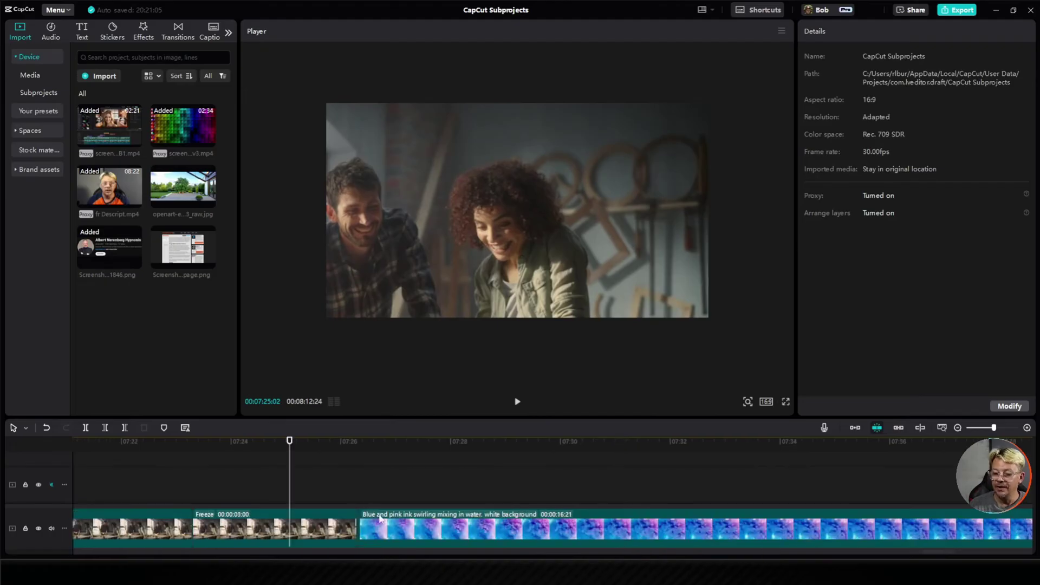
Push the blue ink clip later and trim the Freeze clip down to 2:30
drag(418, 526, 681, 526)
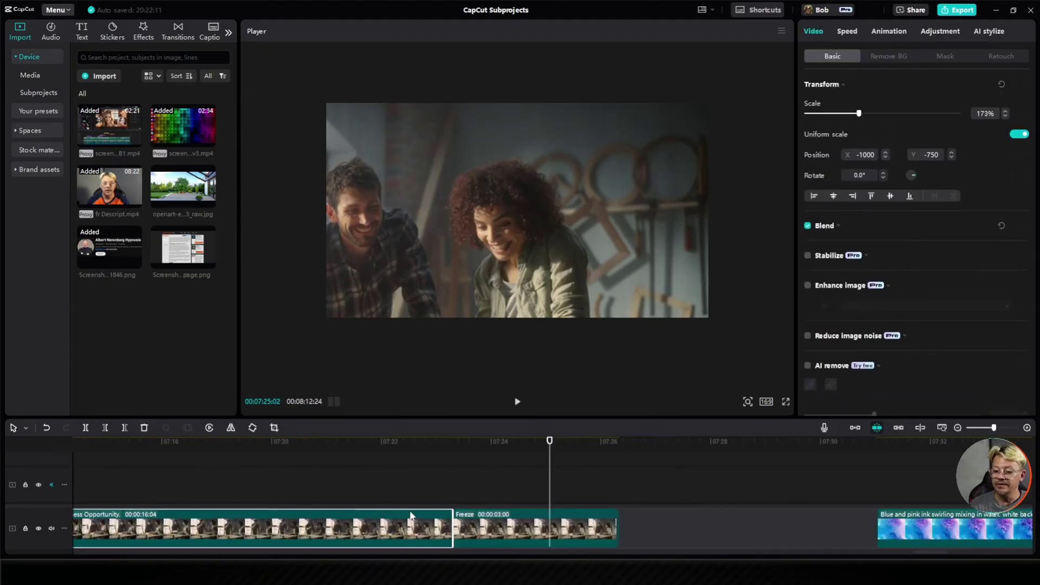
click(513, 538)
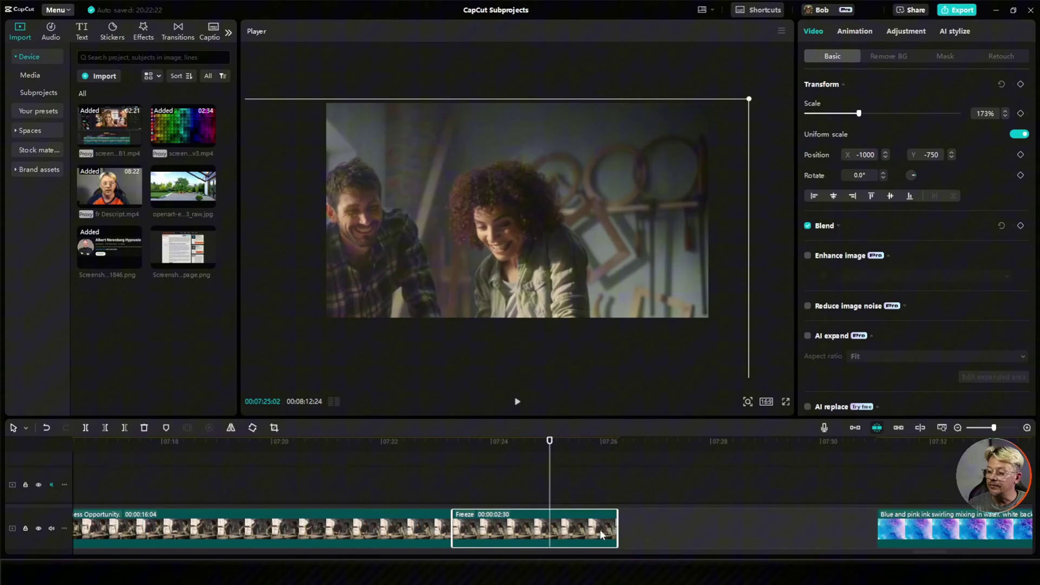
drag(616, 520, 684, 516)
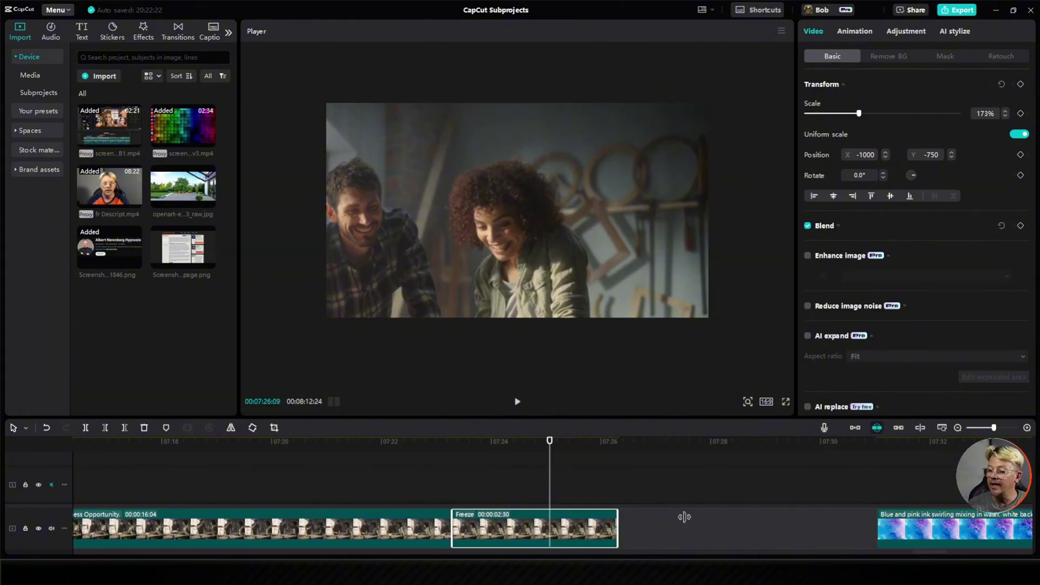
click(648, 515)
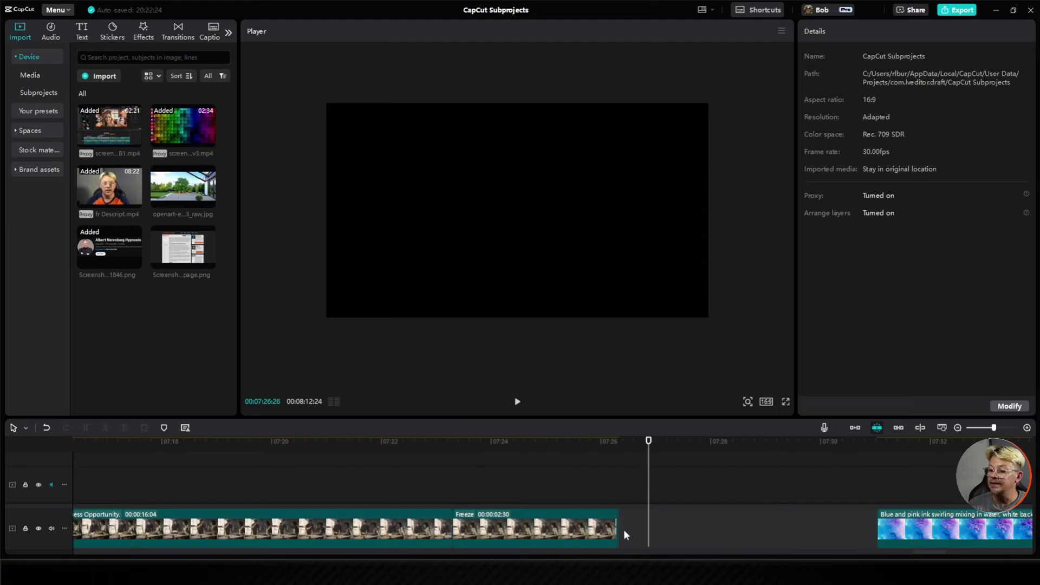
Delete the empty gap after the freeze so the blue and pink ink clip follows directly
click(612, 482)
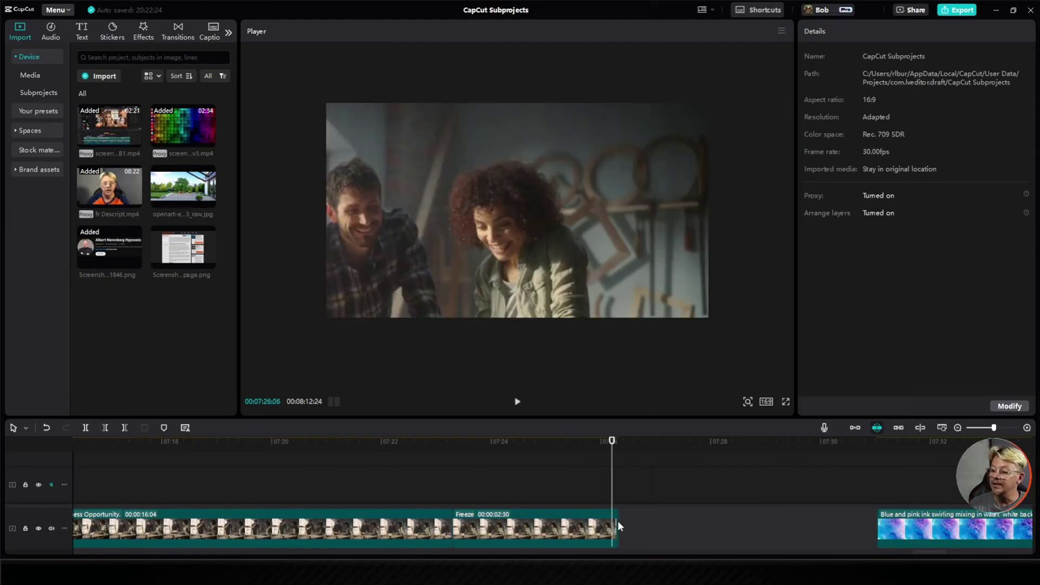
click(617, 521)
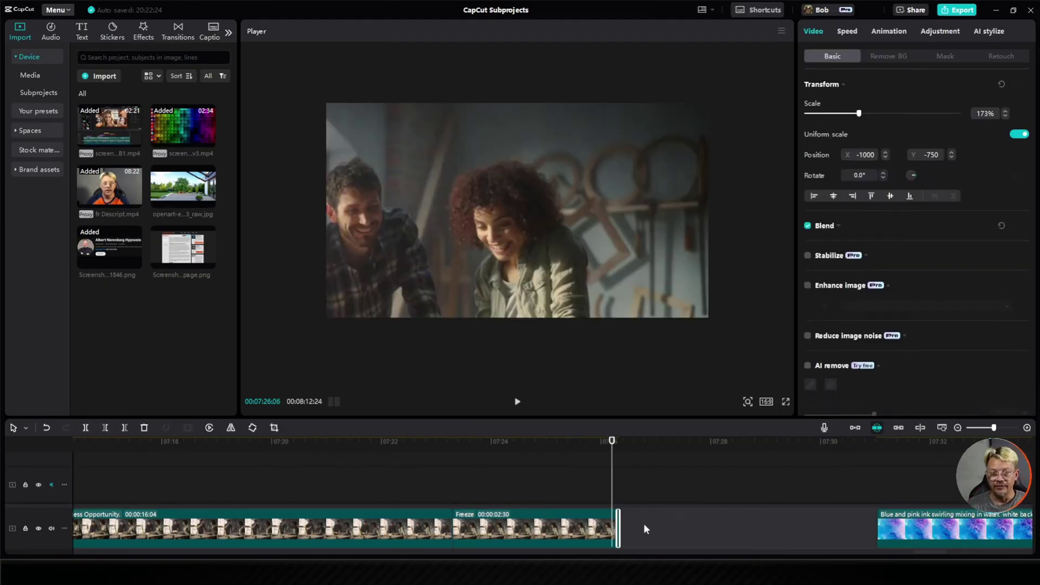
click(643, 523)
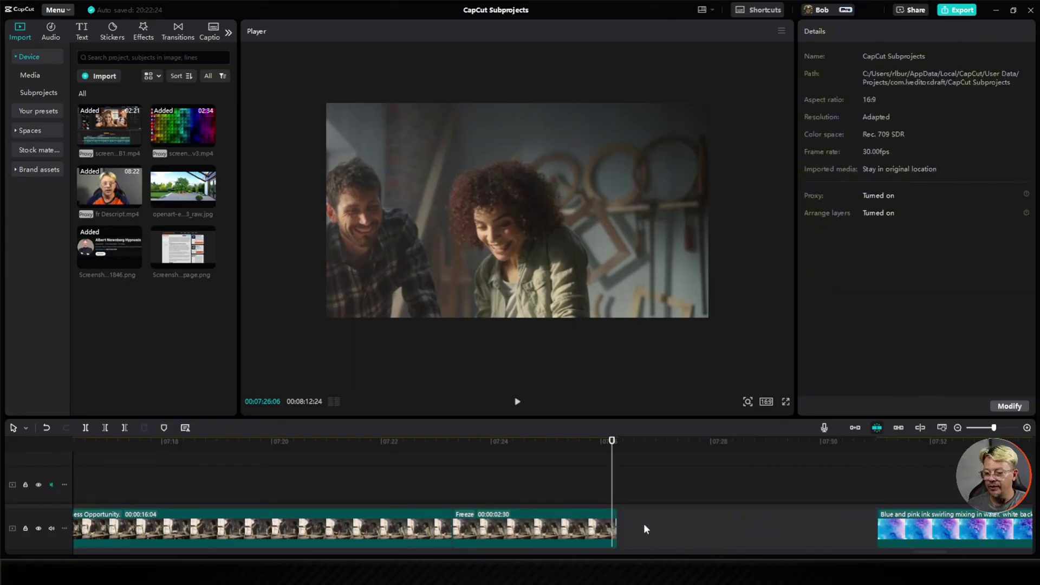
key(Delete)
Add a marker at the carpentry clip's first frame, then park at 06:52:17 with the palm-trees clip selected
scroll(472, 506, left, 4)
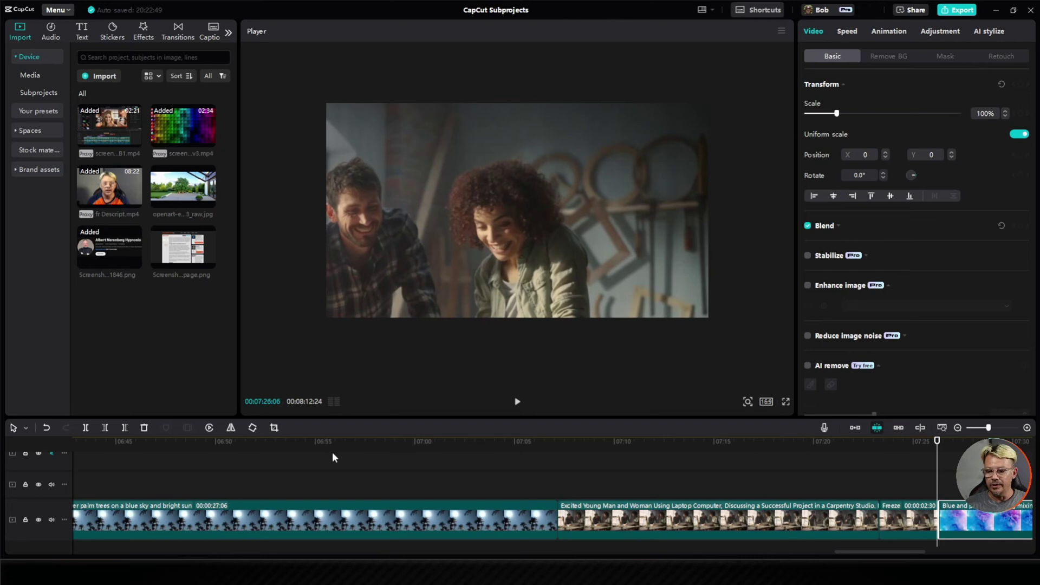
click(286, 443)
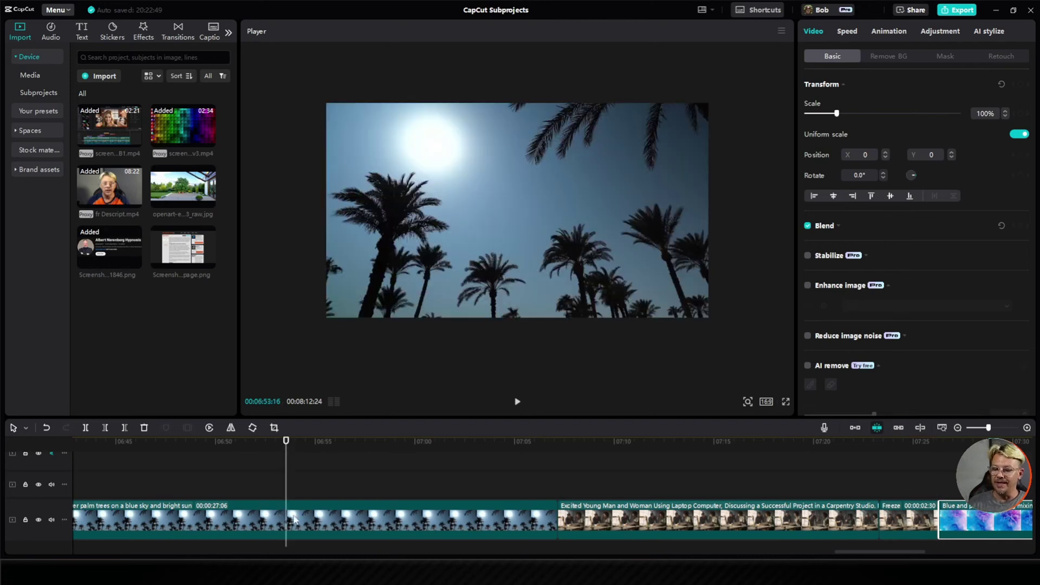
click(267, 511)
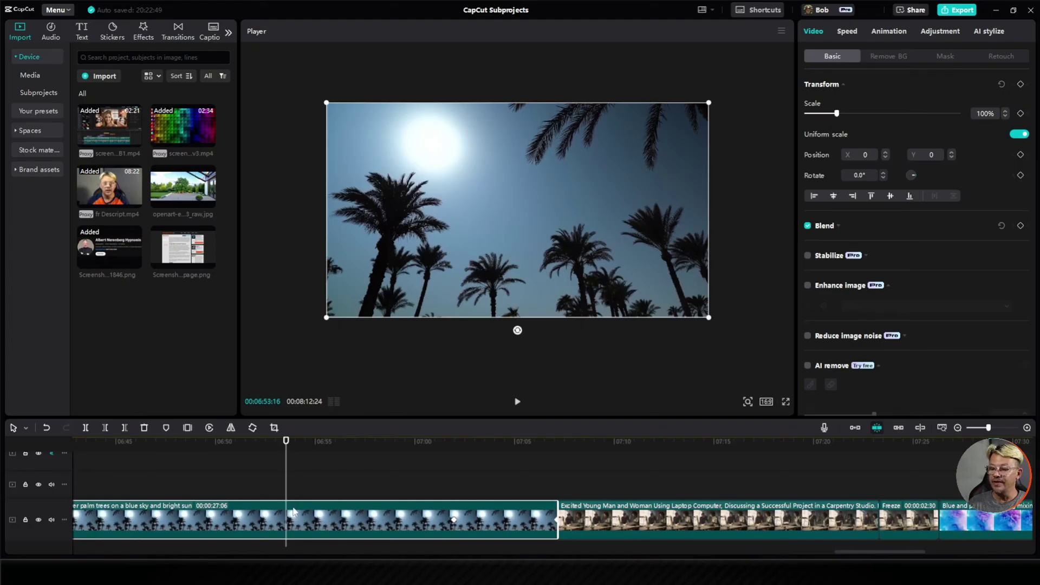
click(554, 444)
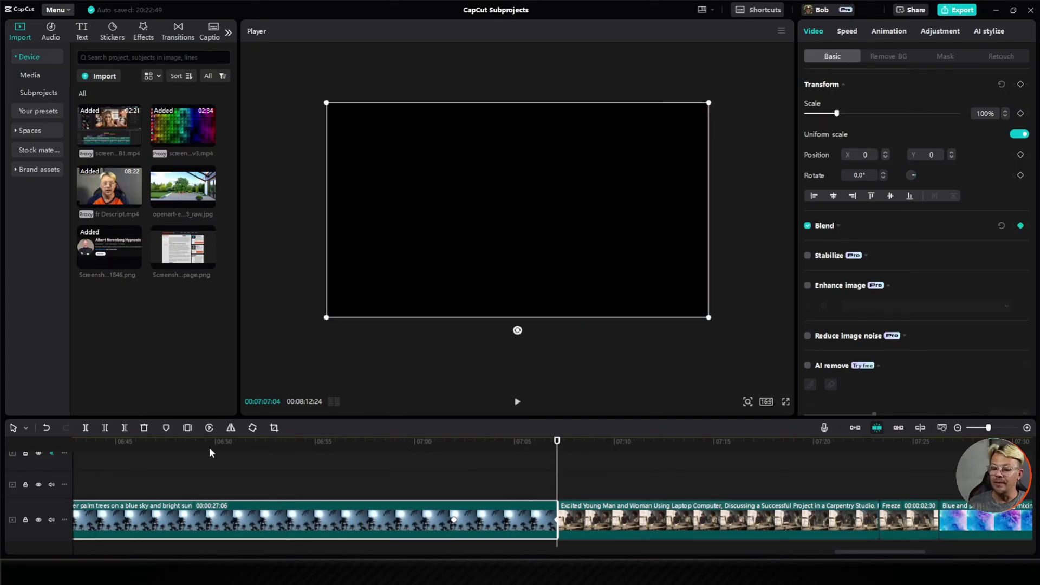
click(557, 446)
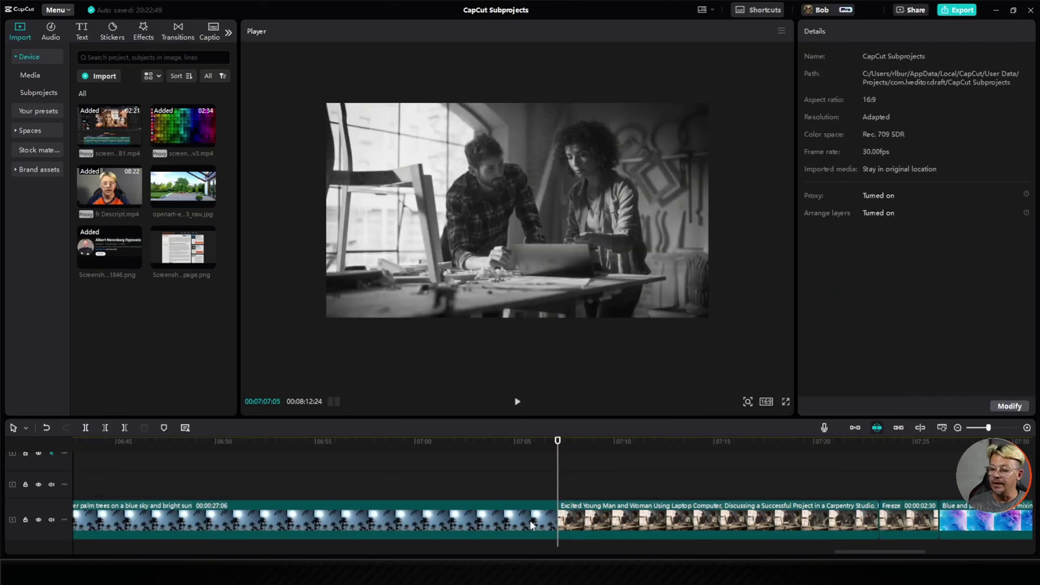
click(164, 427)
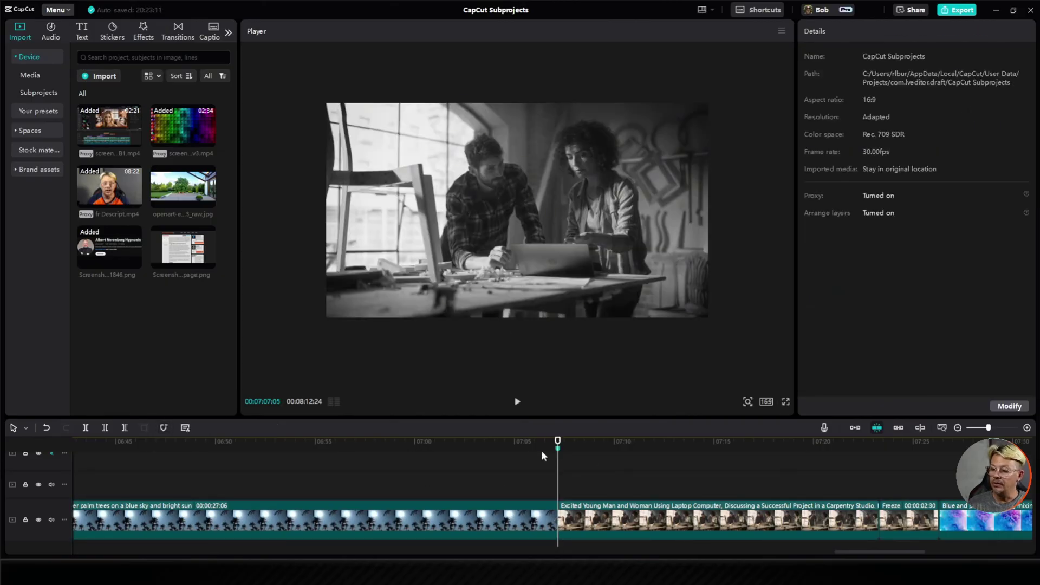
click(266, 441)
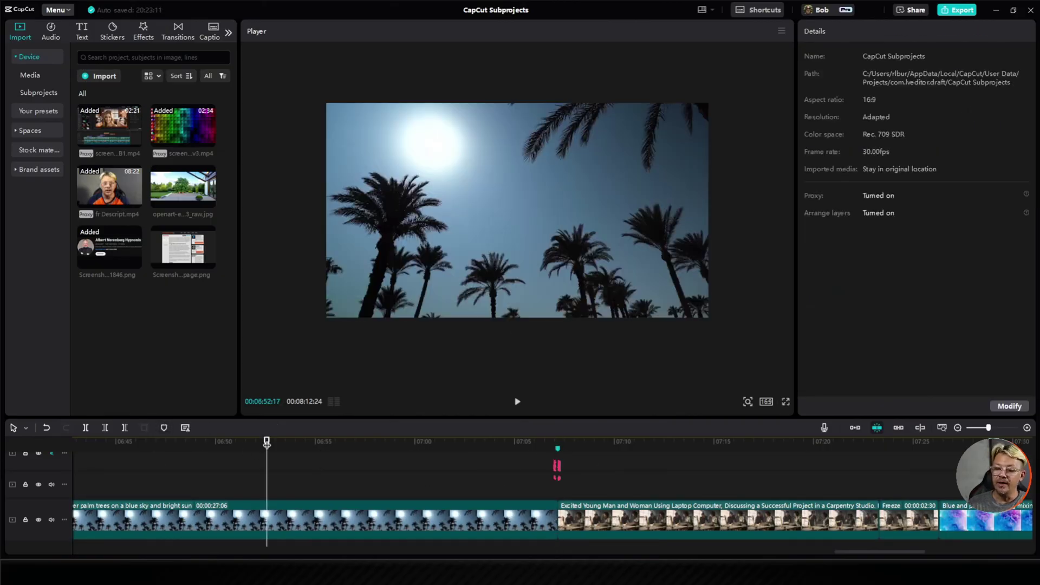
click(268, 514)
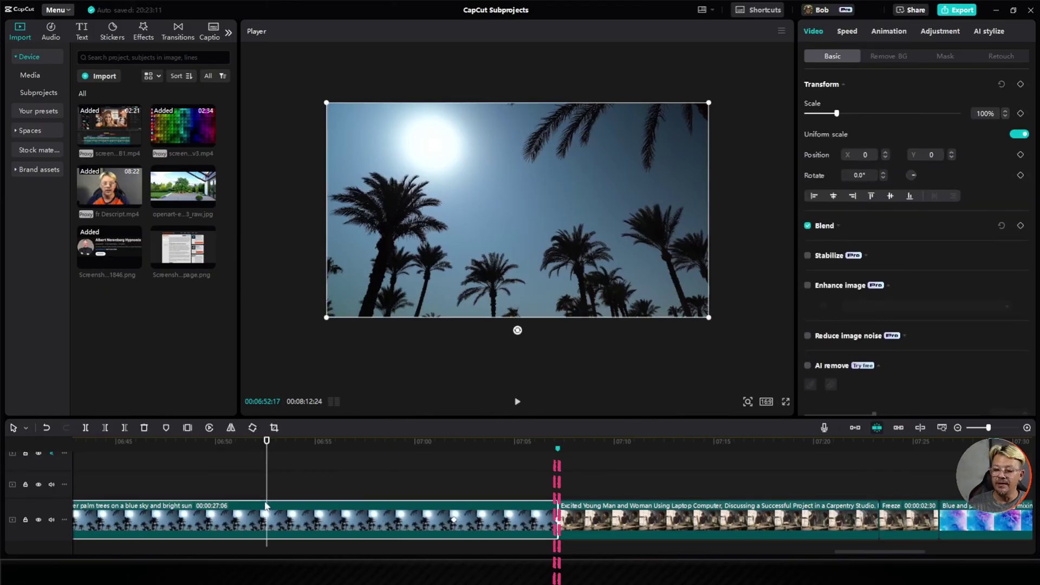
Freeze the palm-trees clip at 06:52:17 for 3 seconds, splitting it into 12:18 and 14:18 parts
click(186, 428)
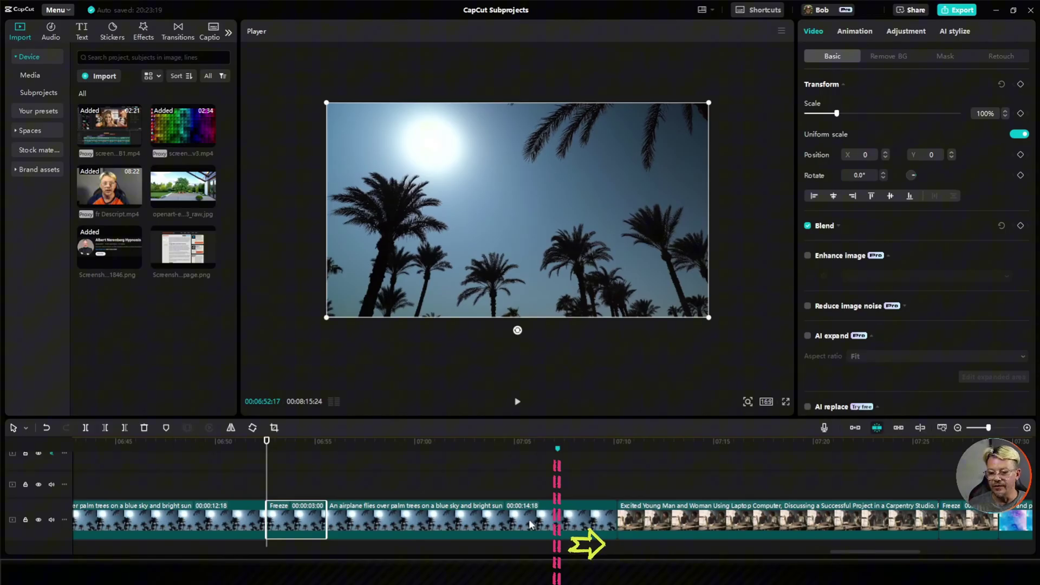
scroll(292, 514, down, 1)
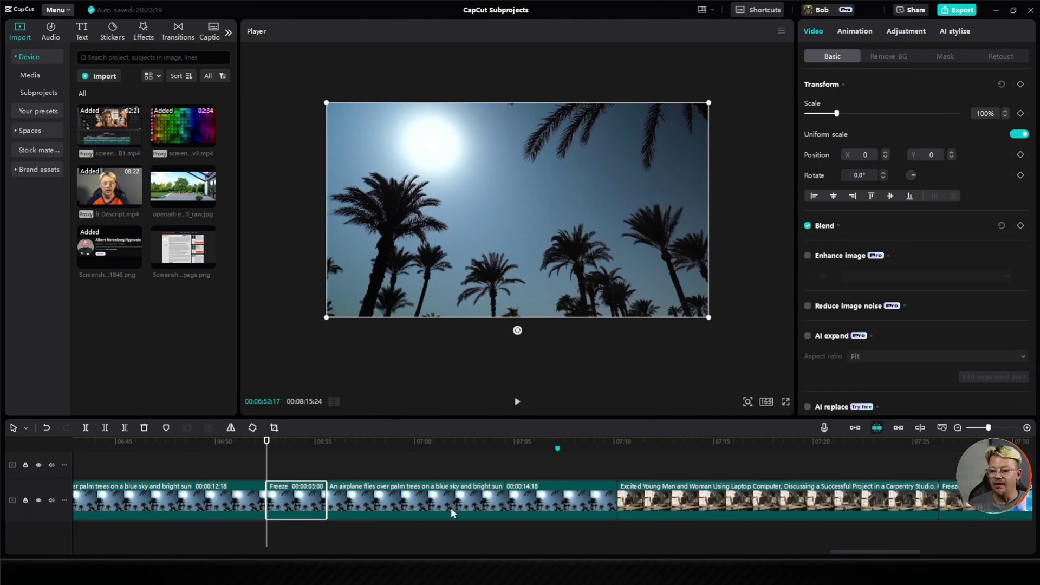
scroll(300, 516, up, 1)
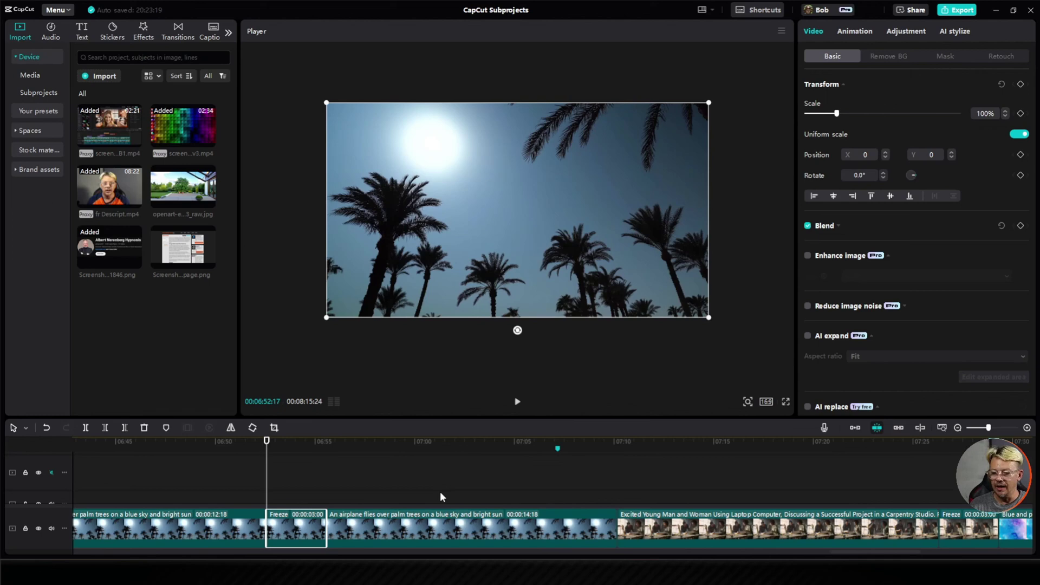
scroll(440, 498, down, 2)
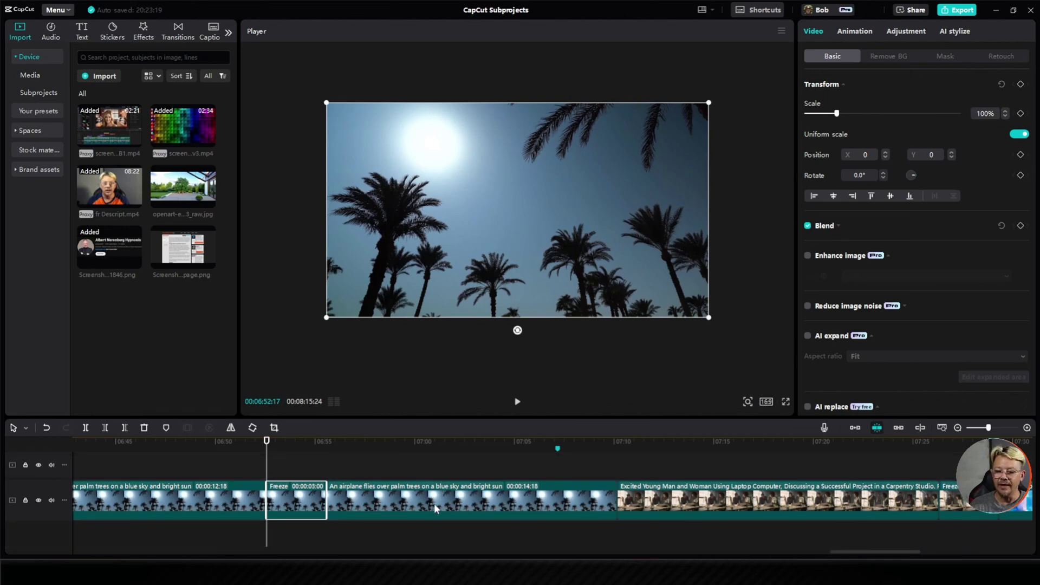
scroll(434, 503, up, 2)
scroll(409, 482, left, 10)
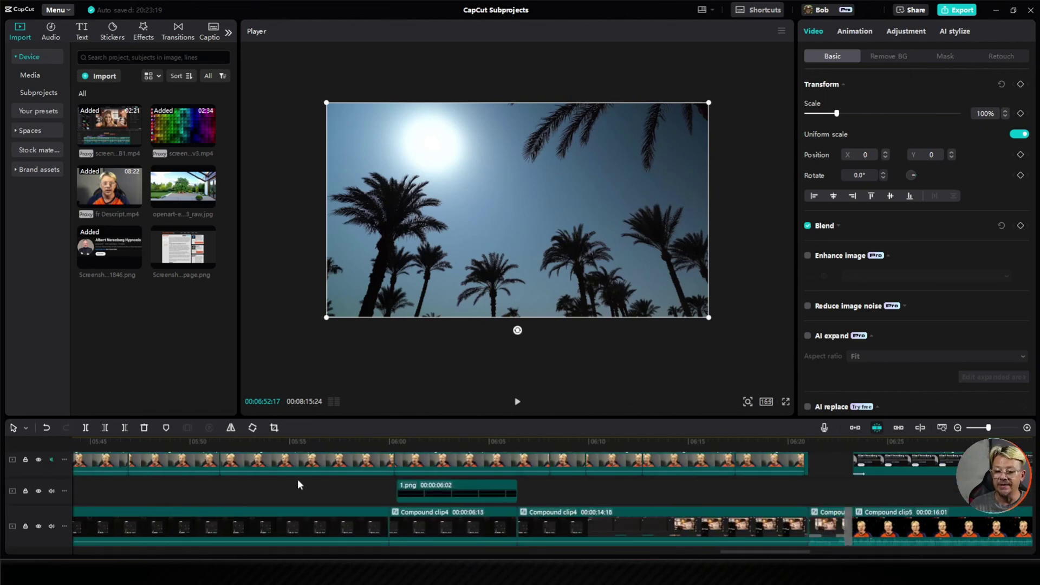
Scroll back to about 05:16 and preview frames at 05:24 and 05:16
scroll(296, 479, up, 2)
scroll(433, 477, left, 3)
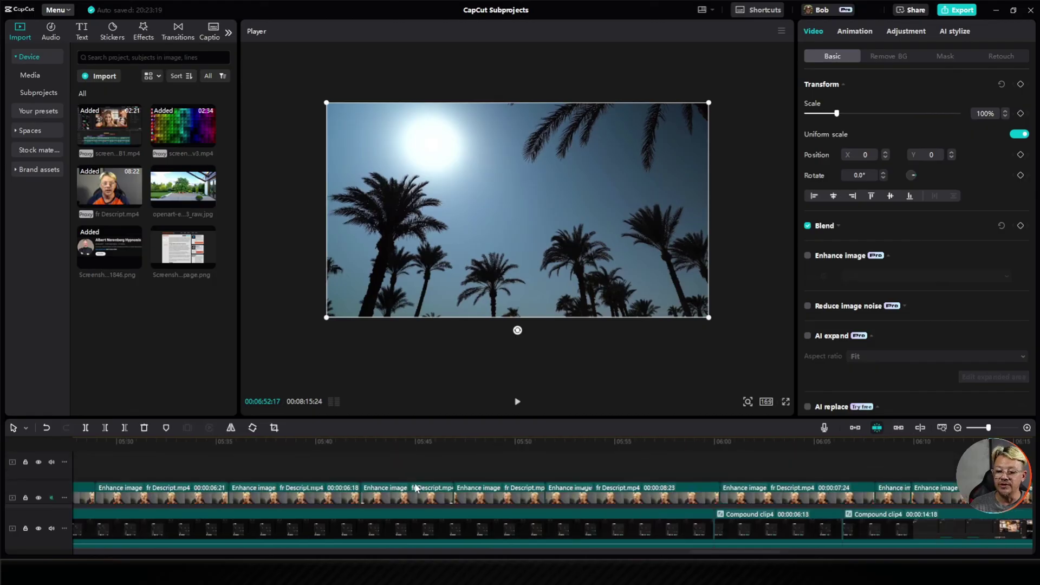
scroll(416, 488, left, 8)
scroll(494, 490, down, 1)
scroll(494, 490, up, 1)
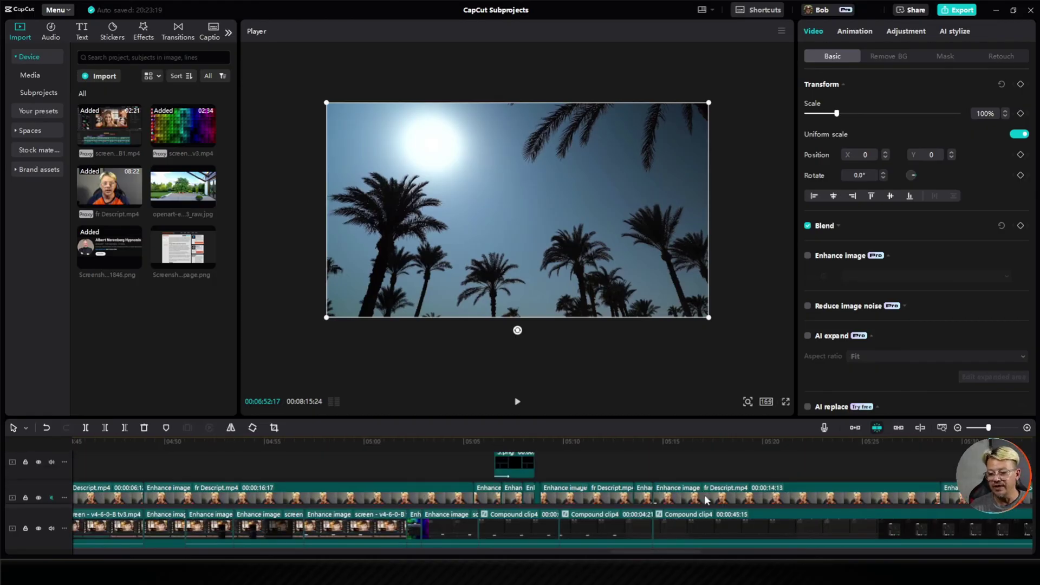
scroll(694, 484, up, 1)
scroll(694, 484, up, 1)
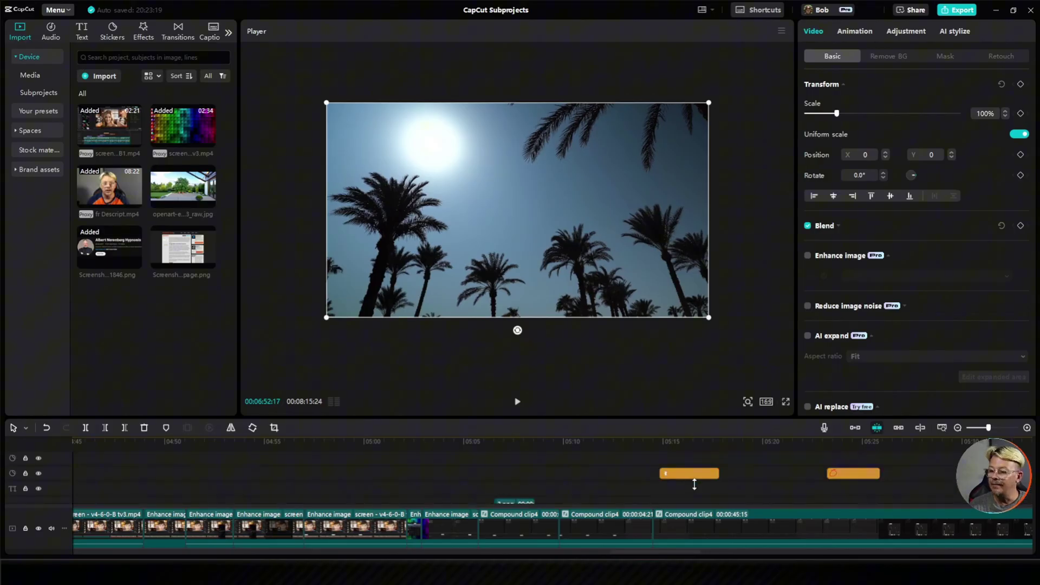
click(691, 441)
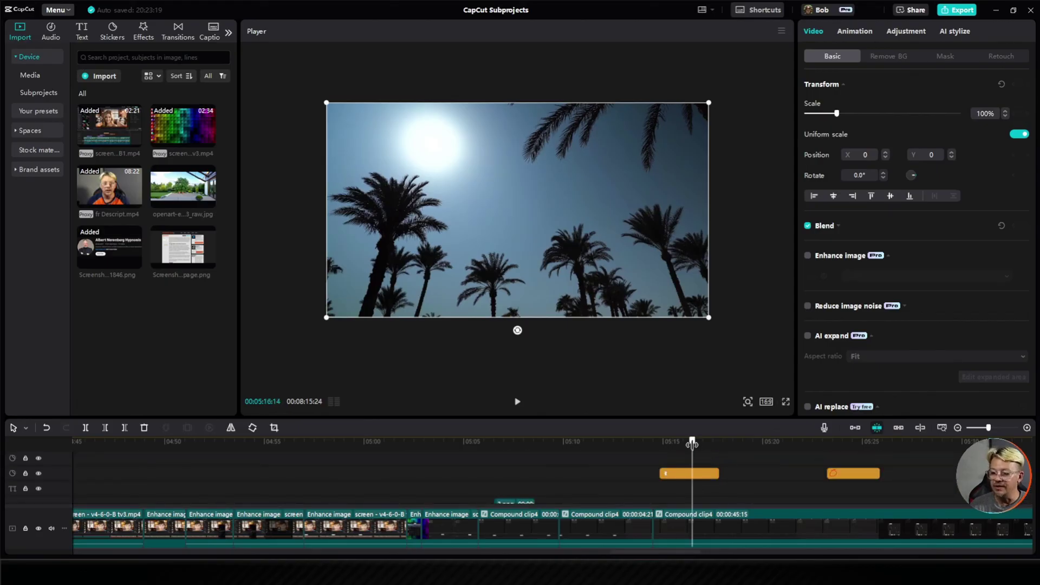
click(840, 456)
click(696, 443)
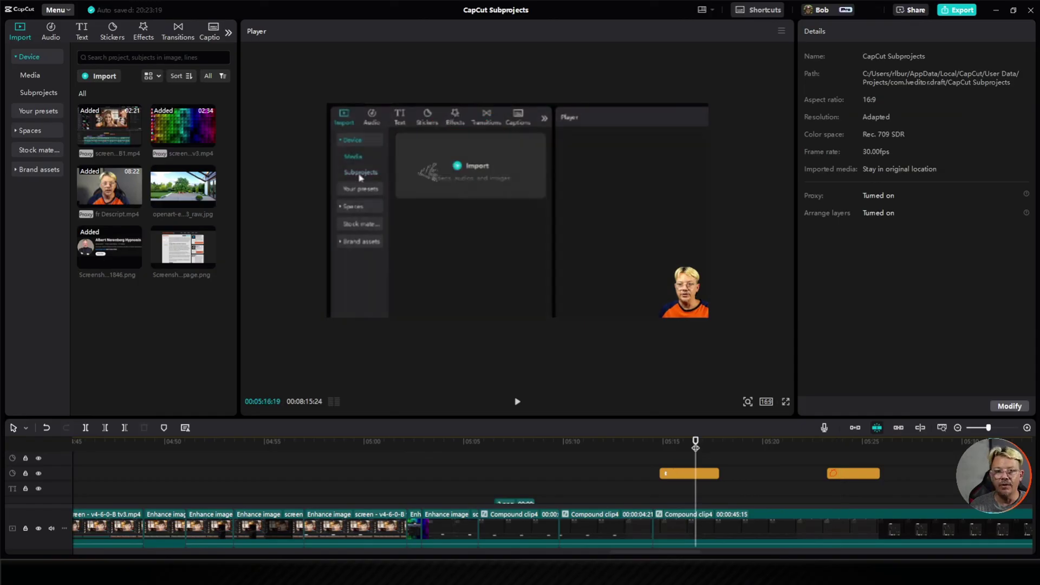